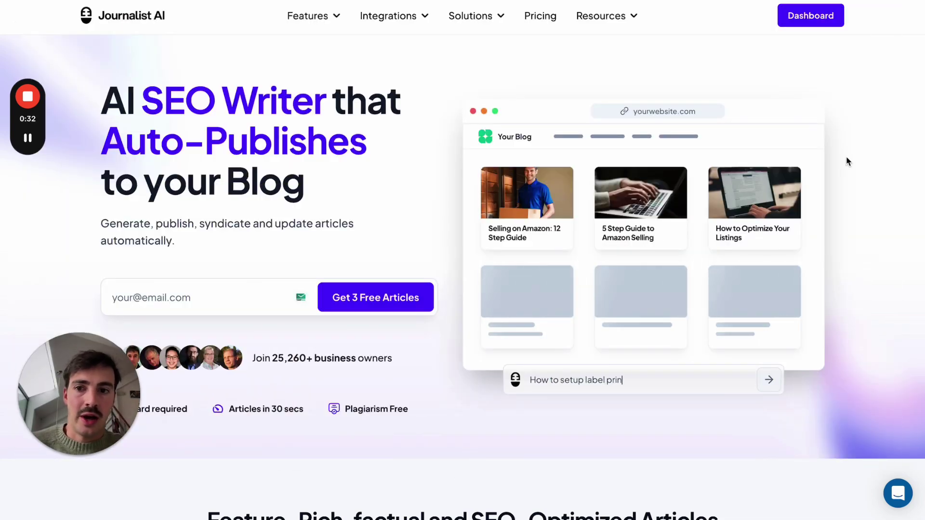
Go from the landing page to the dashboard and expand the Blog Automation sidebar section
left_click(808, 27)
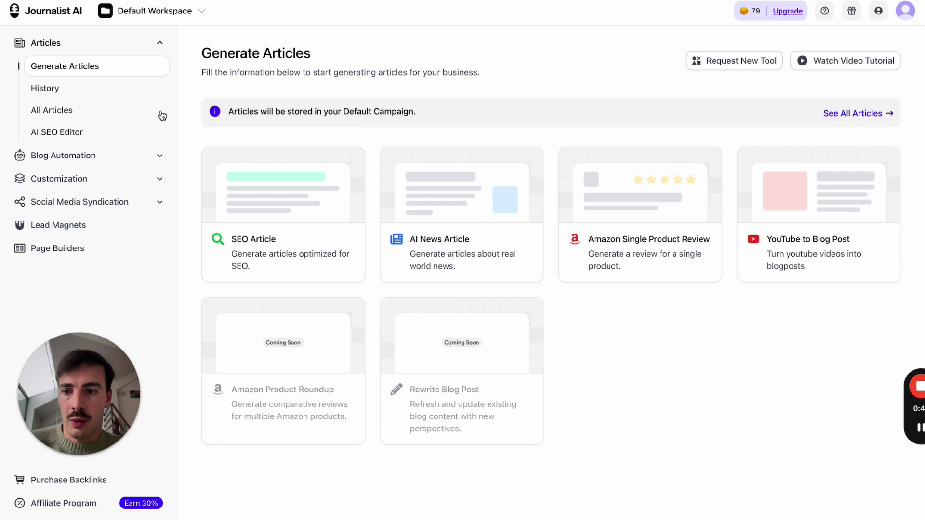
left_click(116, 162)
left_click(102, 118)
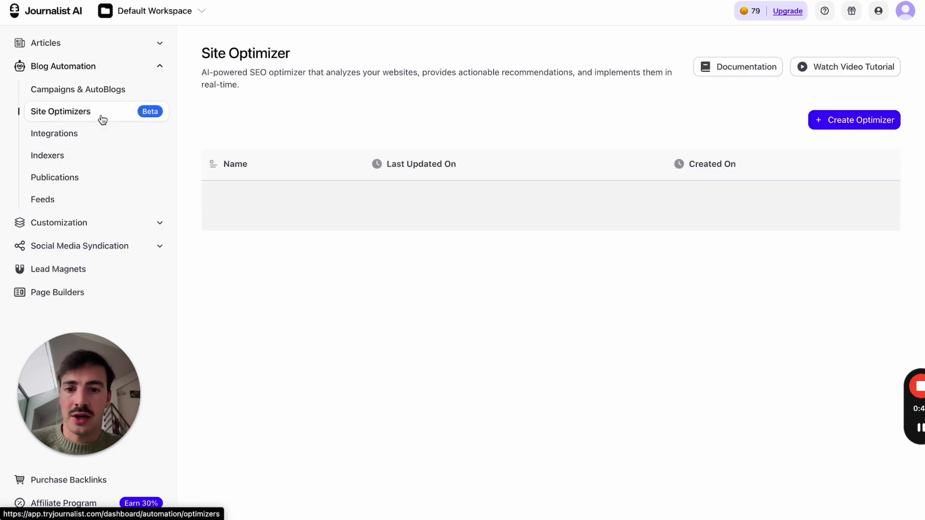
left_click(832, 123)
left_click(440, 188)
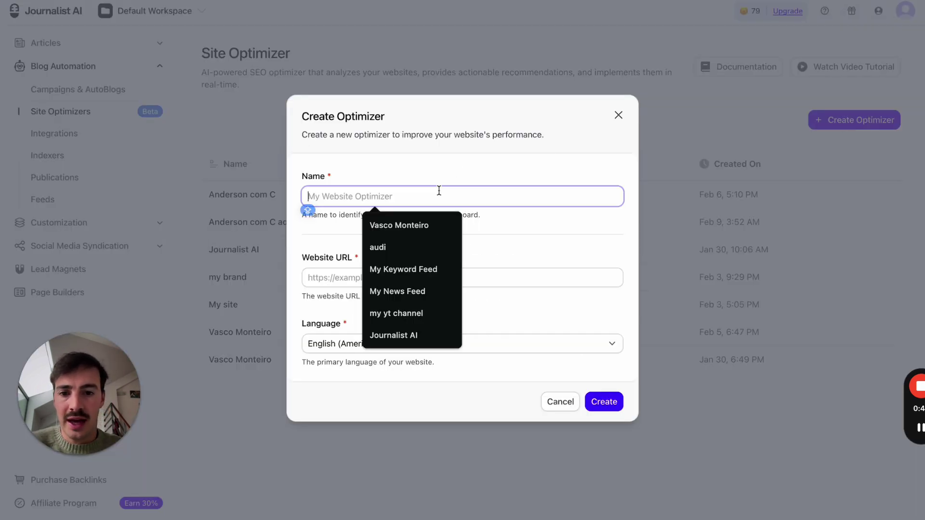
type("M")
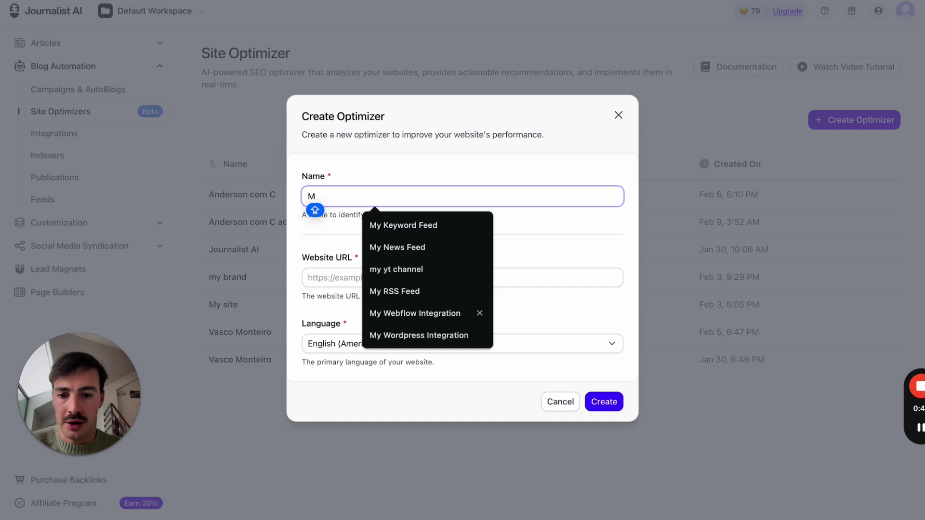
key("BackSpace")
type("J")
left_click(425, 226)
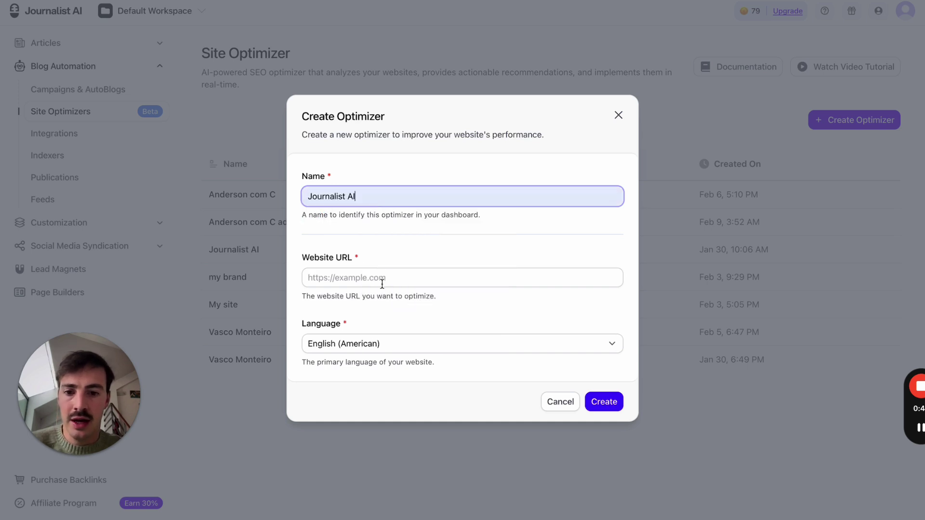
left_click(383, 280)
left_click(400, 305)
left_click(607, 403)
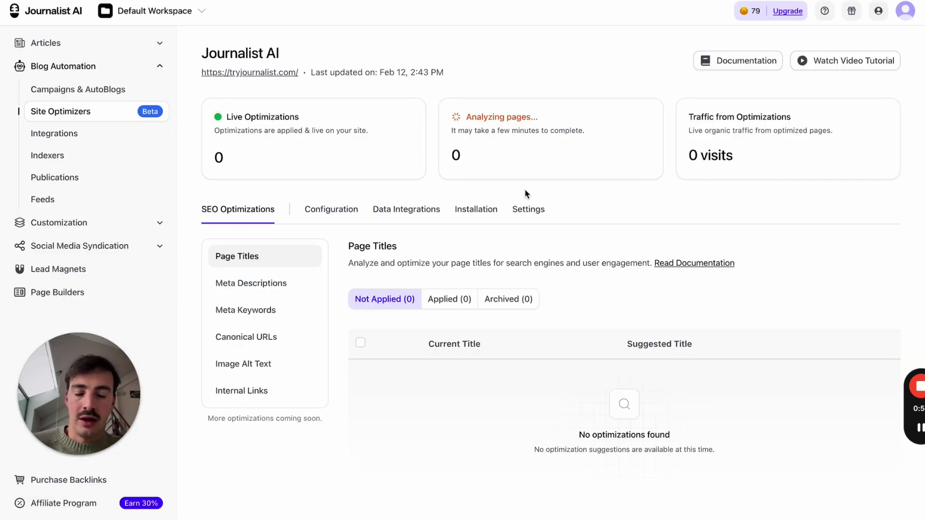
Use the screen marker to dot the SEO category list and circle Internal Links, then clear it
key("alt+shift+d")
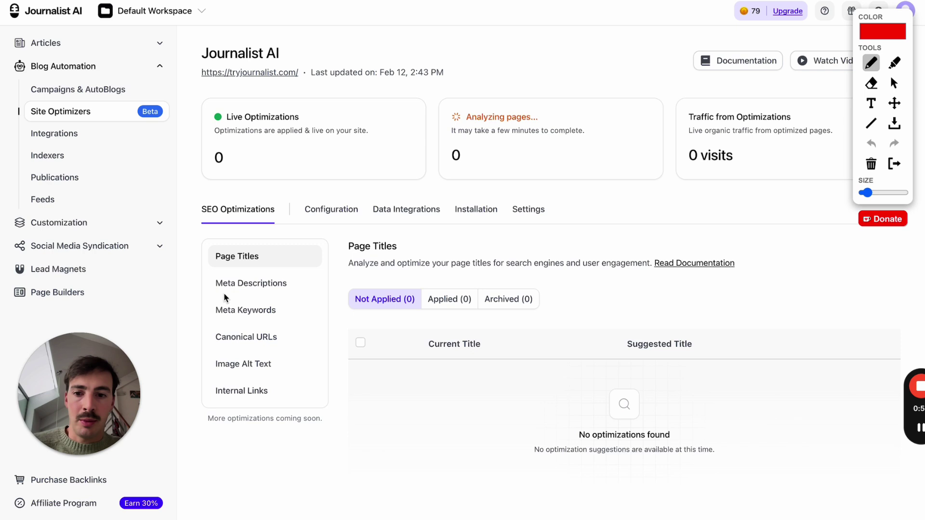
left_click(201, 256)
left_click(202, 275)
left_click(201, 291)
left_click(202, 319)
left_click(201, 345)
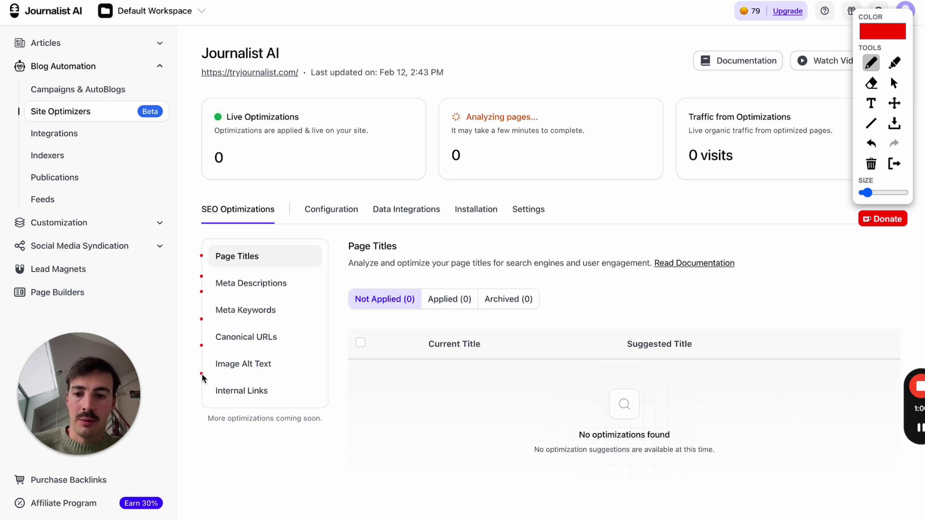
mouse_move(198, 375)
left_mouse_down()
mouse_move(296, 378)
mouse_move(225, 421)
mouse_move(196, 378)
left_mouse_up()
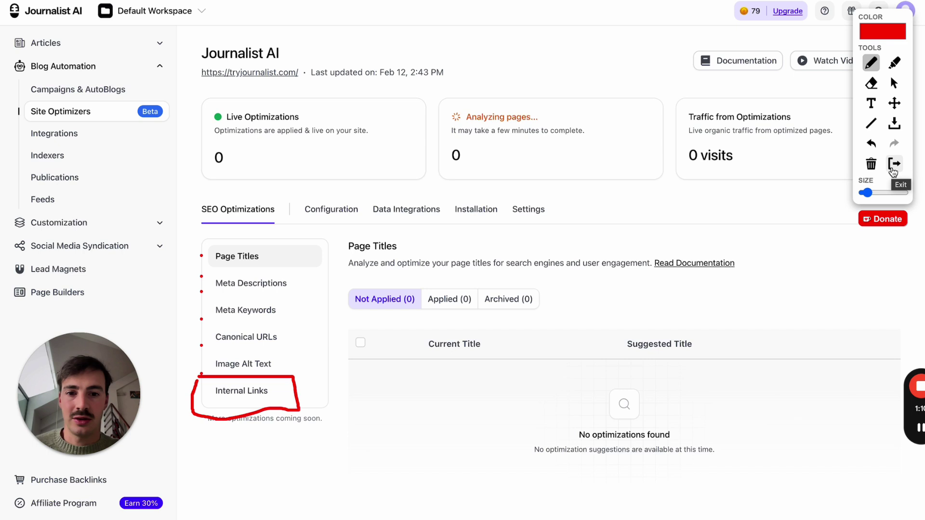
left_click(893, 165)
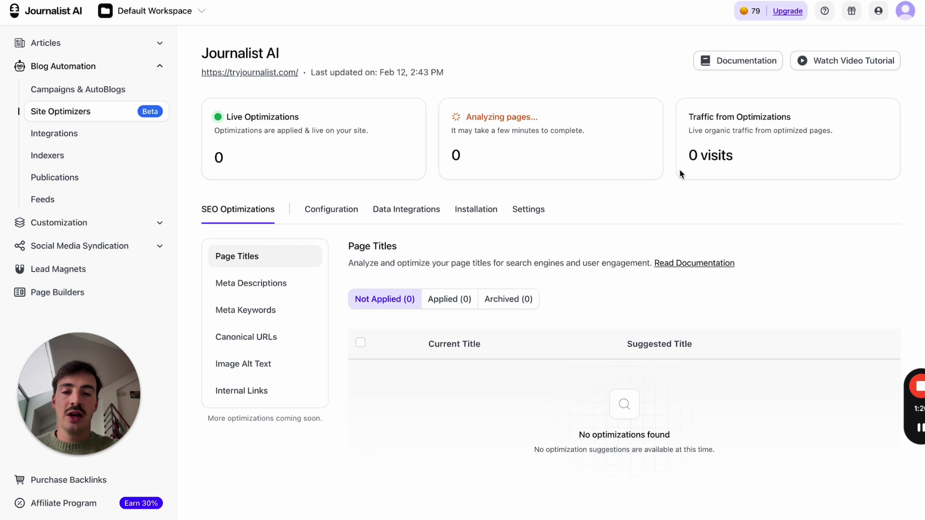
Mark up the statistics cards, visits card and Applied/Not Applied filters with the screen marker
key("alt+shift+d")
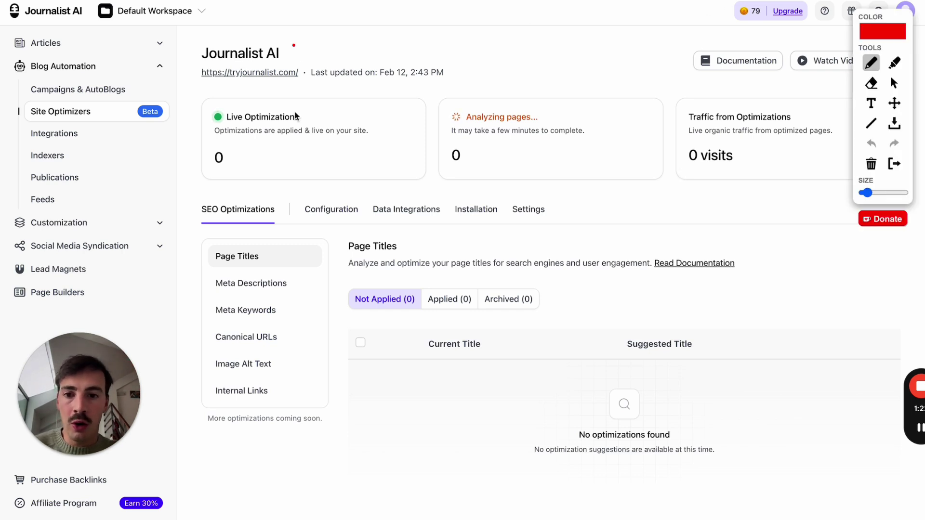
left_click_drag(296, 115, 384, 159)
left_click_drag(288, 36, 387, 163)
left_click_drag(388, 45, 457, 214)
left_click_drag(401, 66, 462, 159)
mouse_move(528, 99)
left_mouse_down()
mouse_move(575, 217)
mouse_move(557, 217)
left_mouse_up()
left_click_drag(656, 110, 679, 120)
left_click_drag(324, 311, 334, 310)
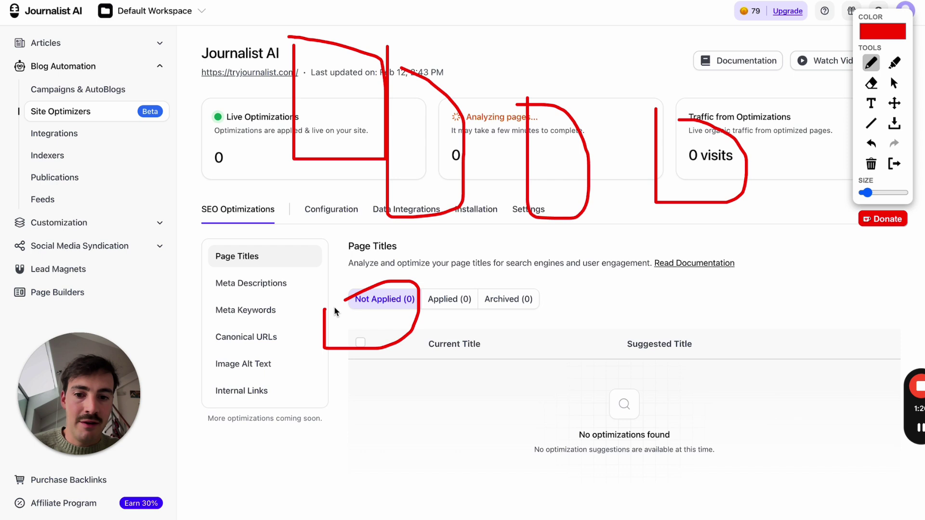
left_click_drag(459, 291, 466, 313)
left_click_drag(560, 289, 553, 294)
mouse_move(718, 287)
left_mouse_down()
mouse_move(723, 378)
mouse_move(730, 283)
mouse_move(787, 258)
left_mouse_up()
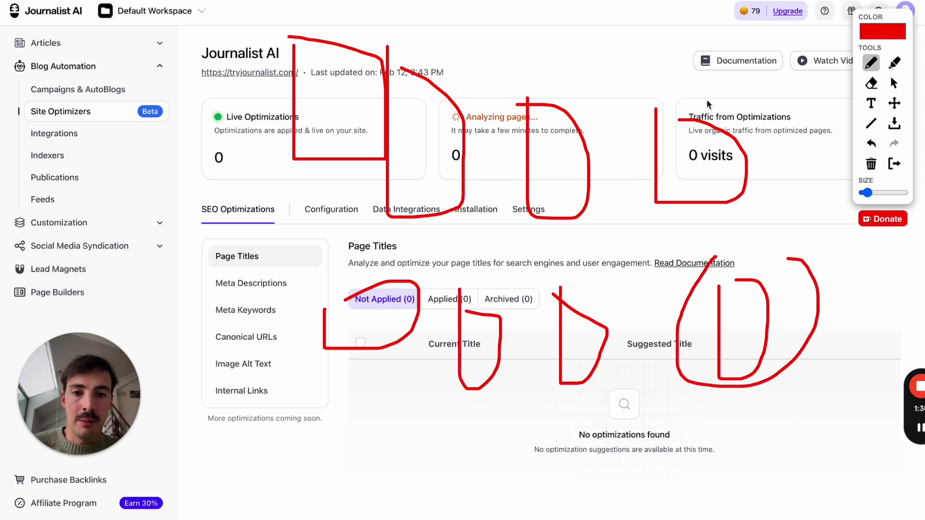
Loop around the traffic and analysing-pages cards during analysis, then clear the annotations
mouse_move(707, 105)
left_mouse_down()
mouse_move(443, 11)
mouse_move(833, 131)
left_mouse_up()
mouse_move(755, 112)
left_mouse_down()
mouse_move(631, 123)
mouse_move(744, 209)
mouse_move(746, 112)
left_mouse_up()
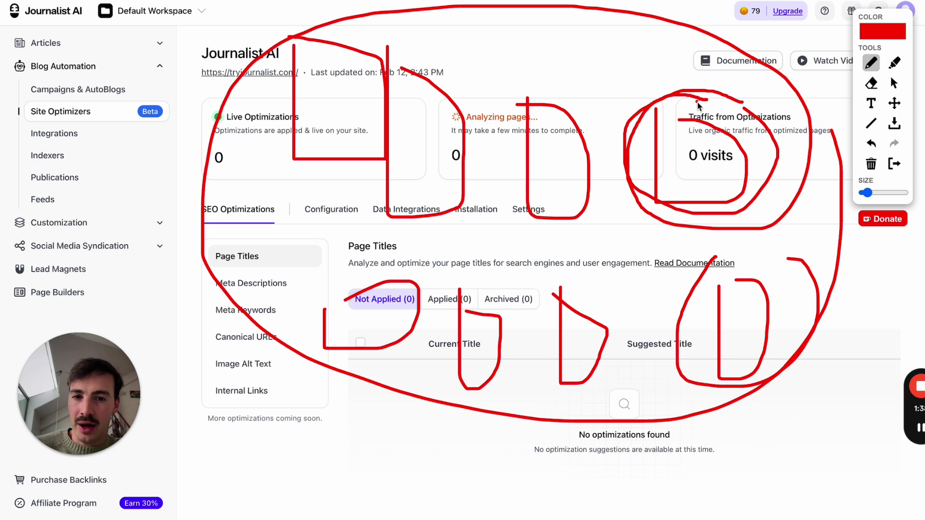
mouse_move(698, 106)
left_mouse_down()
mouse_move(598, 72)
mouse_move(525, 72)
mouse_move(466, 91)
left_mouse_up()
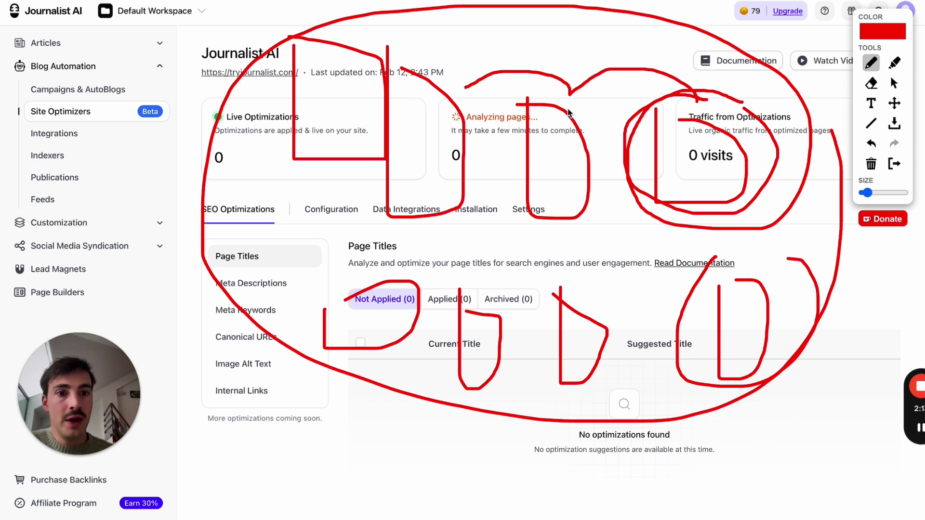
left_click_drag(579, 147, 416, 210)
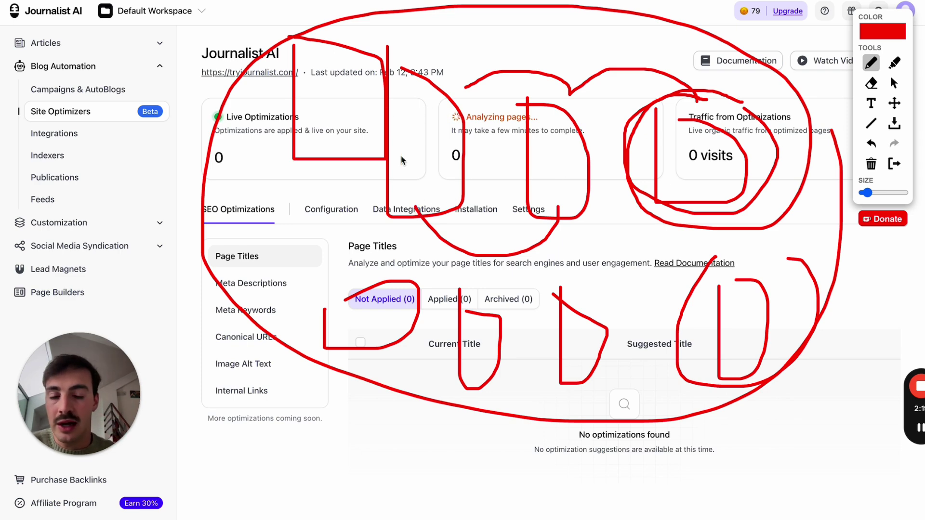
mouse_move(539, 185)
left_mouse_down()
mouse_move(423, 193)
mouse_move(411, 178)
left_mouse_up()
left_click_drag(453, 58, 467, 25)
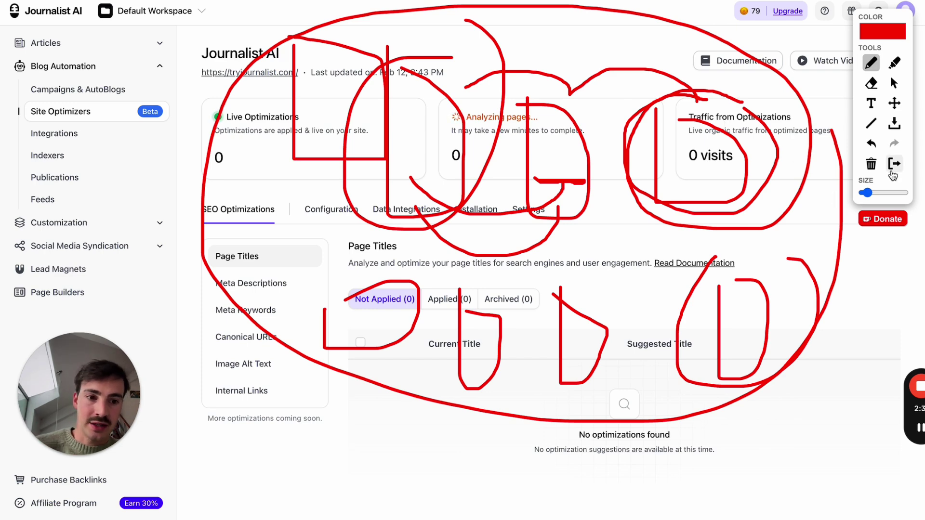
left_click(894, 165)
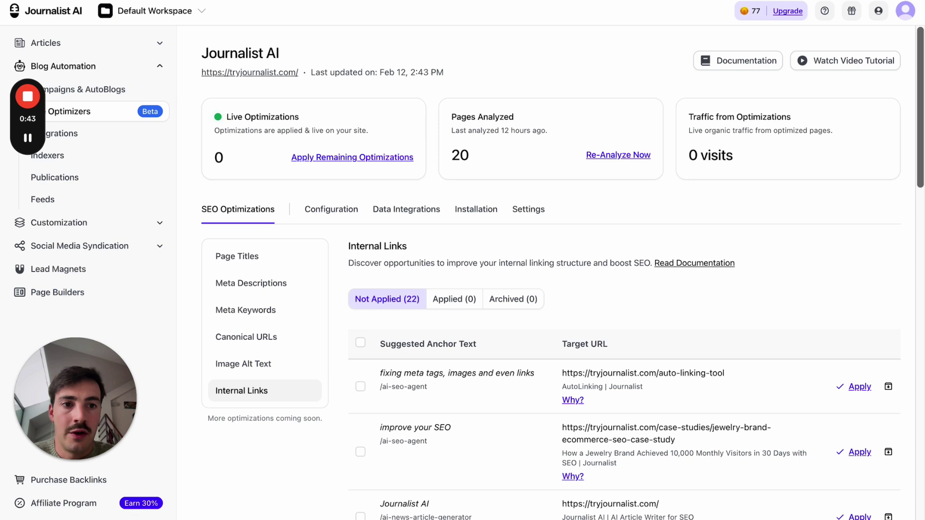
Mark the Pages Analyzed card and the first suggestion's source page, anchor text and target URL
key("alt+shift+d")
left_click_drag(543, 60, 562, 64)
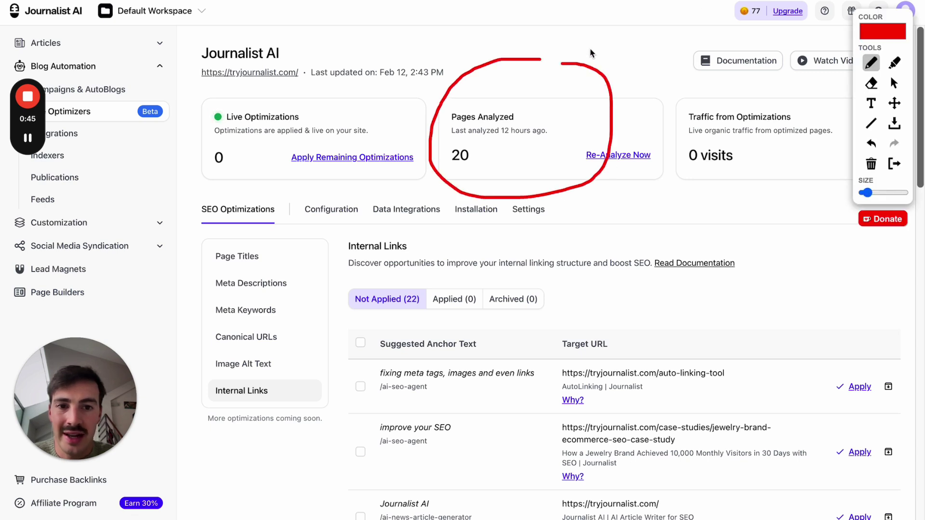
left_click(893, 163)
scroll(381, 107, "down", 5)
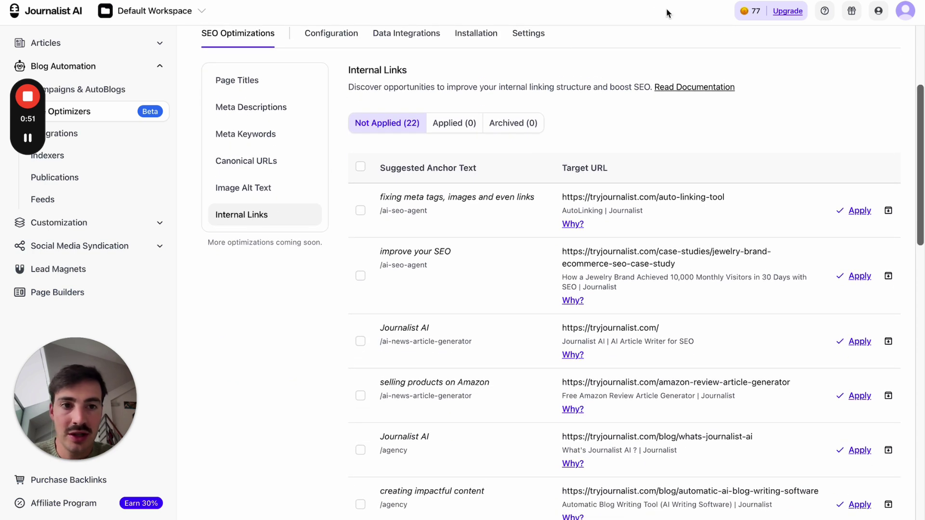
key("alt+shift+d")
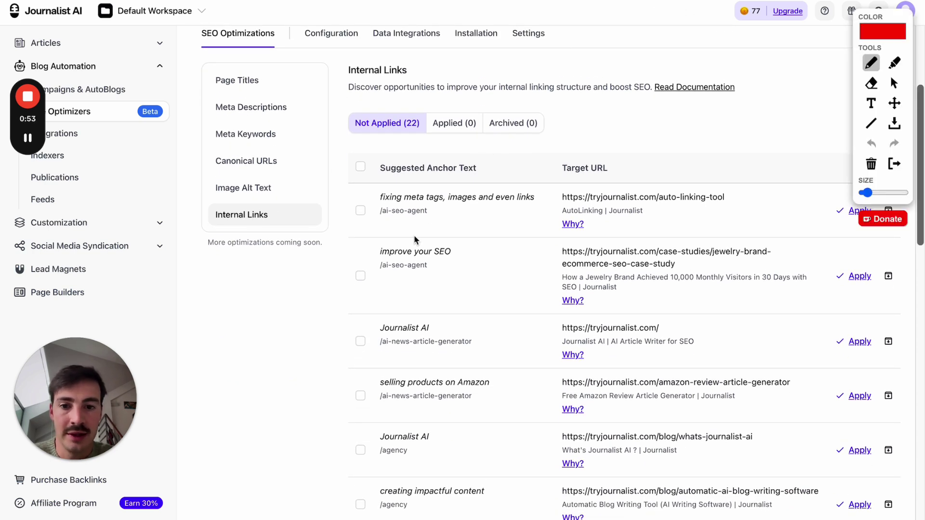
left_click_drag(379, 218, 544, 219)
mouse_move(543, 186)
left_mouse_down()
mouse_move(397, 182)
mouse_move(373, 195)
mouse_move(378, 216)
left_mouse_up()
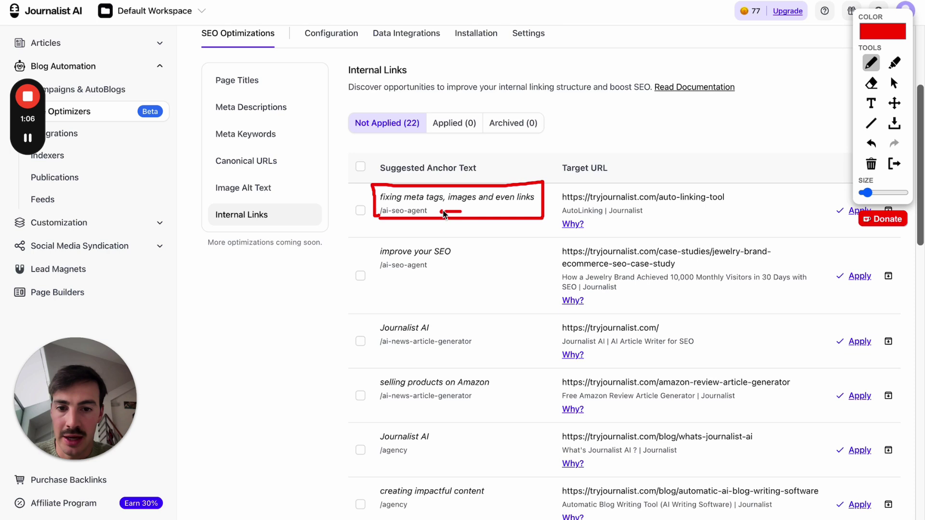
left_click_drag(358, 197, 363, 197)
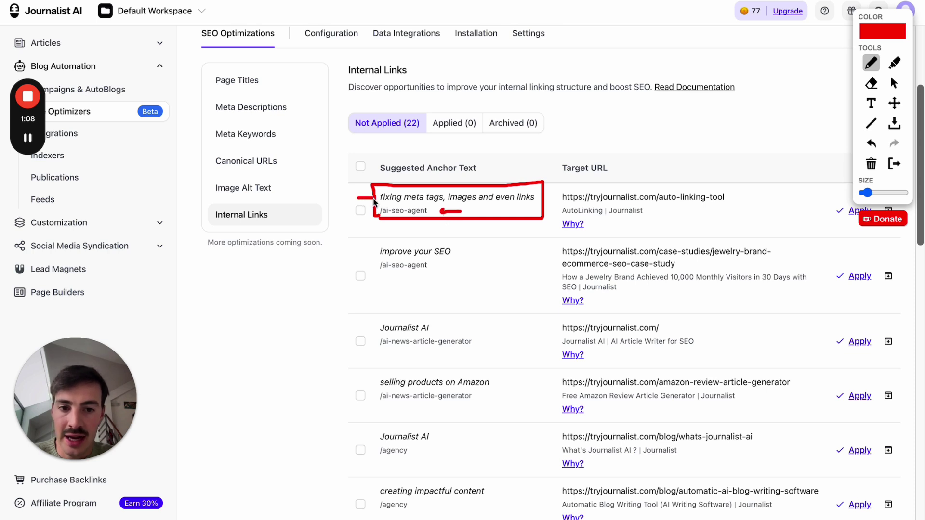
mouse_move(772, 196)
left_mouse_down()
mouse_move(733, 198)
mouse_move(742, 204)
left_mouse_up()
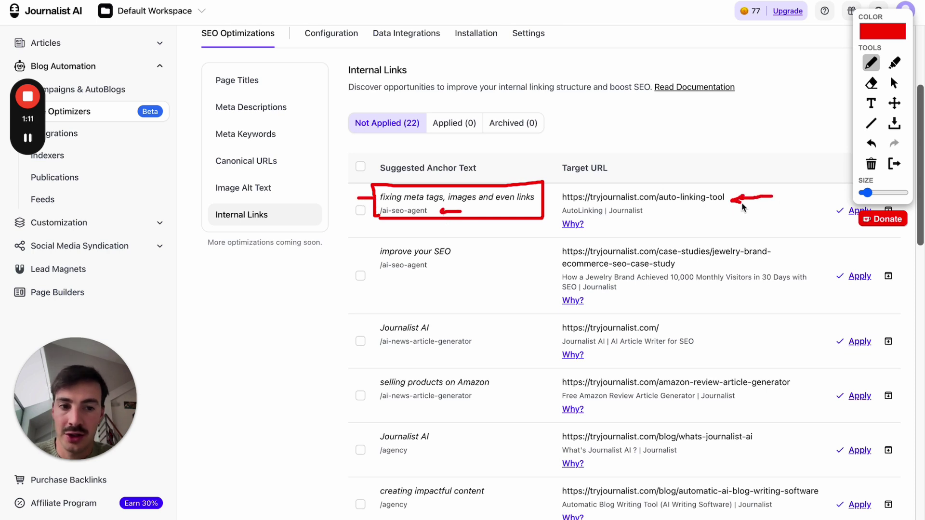
left_click(893, 164)
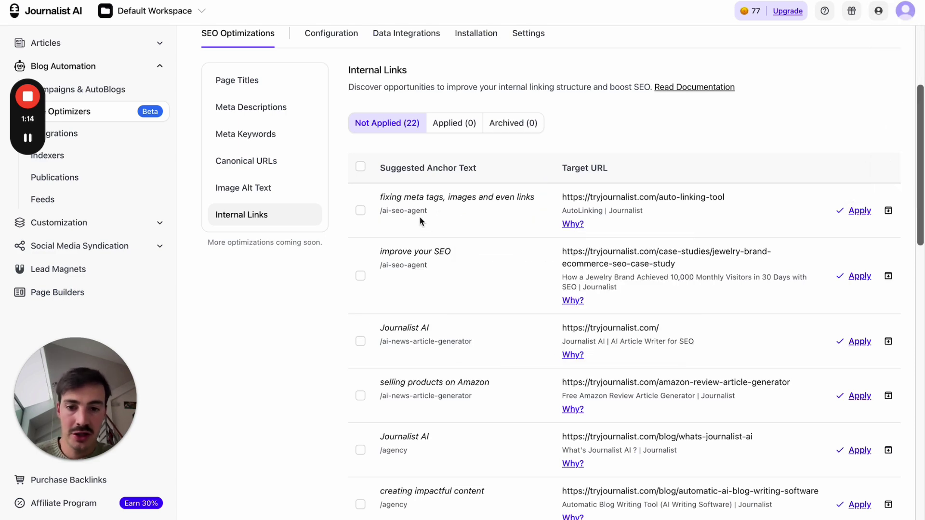
Open the first suggestion's /ai-seo-agent source page in a new tab, correcting the address after a 404
left_click_drag(430, 211, 381, 213)
key("ctrl+t")
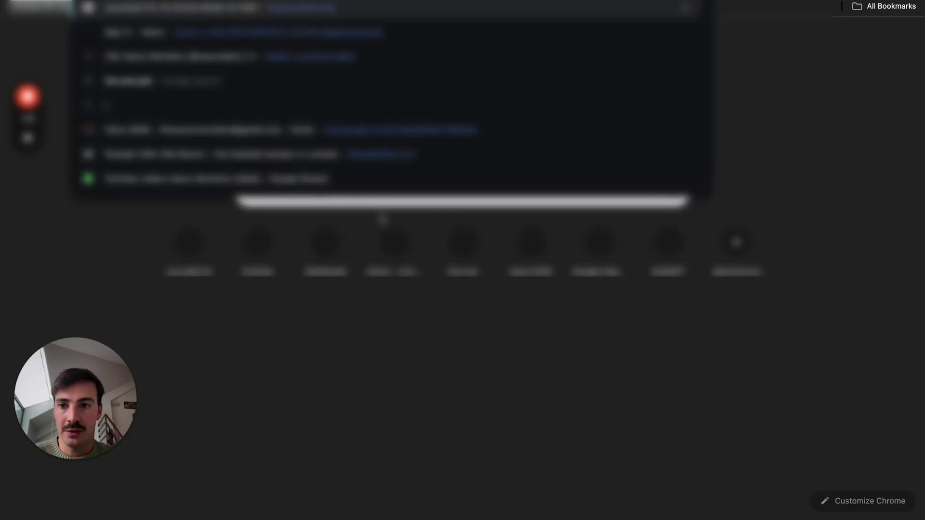
key("Return")
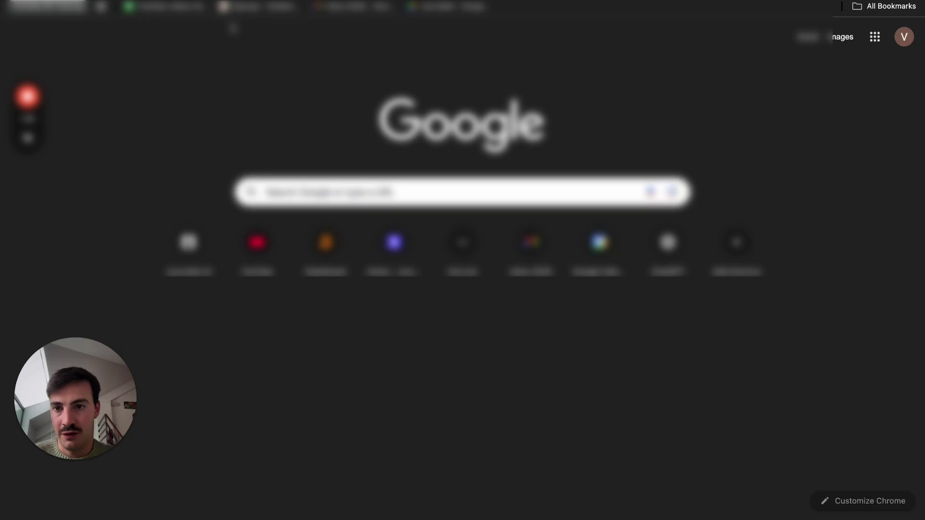
key("ctrl+l")
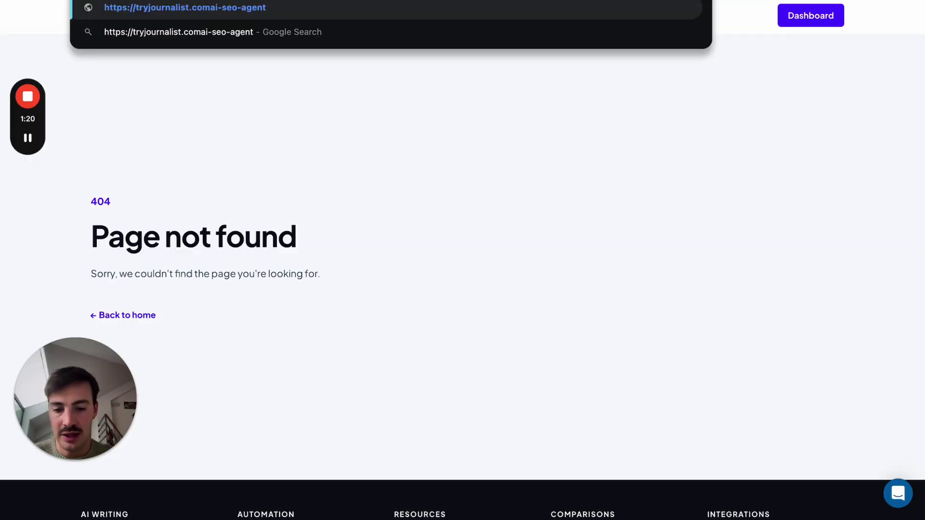
key("Return")
key("ctrl+w")
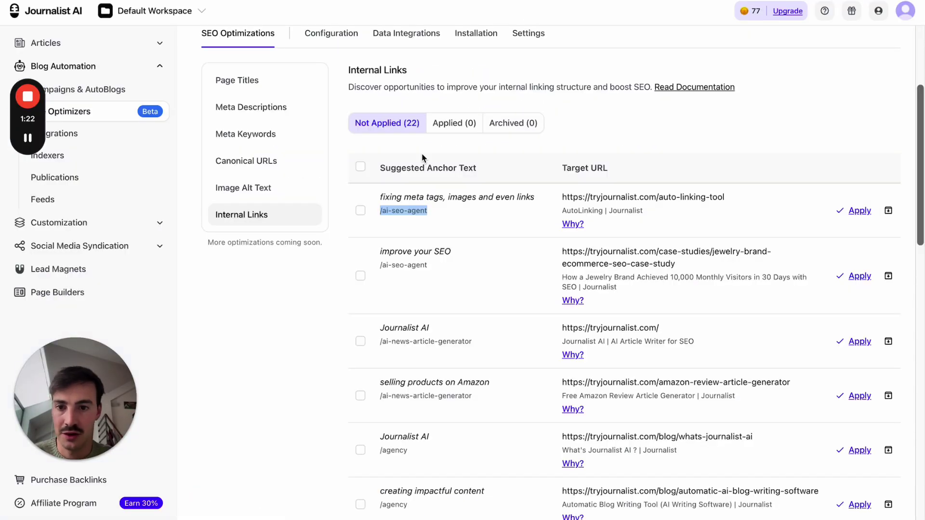
Glance at the AI agent landing page, then open the auto-linking-tool target URL in a new tab
key("ctrl+Tab")
scroll(737, 196, "down", 5)
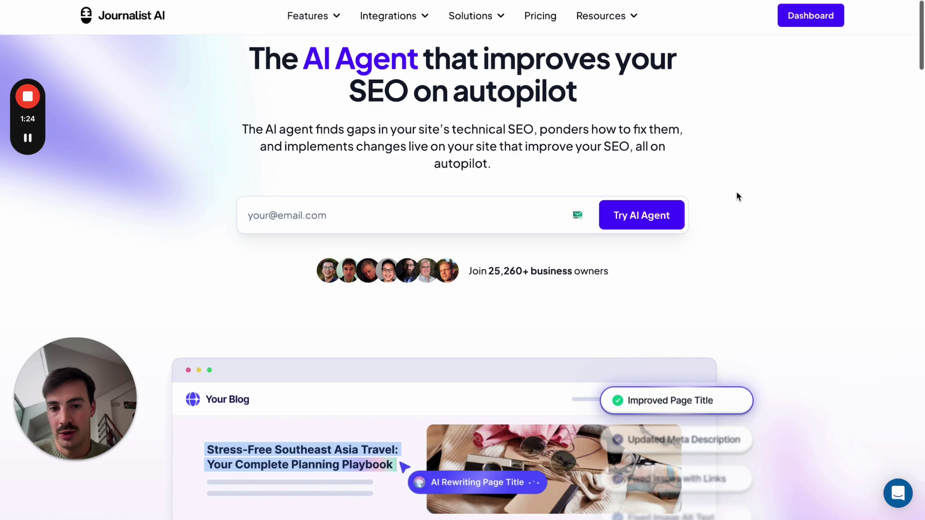
scroll(737, 196, "up", 5)
left_click_drag(300, 80, 474, 96)
scroll(473, 96, "down", 3)
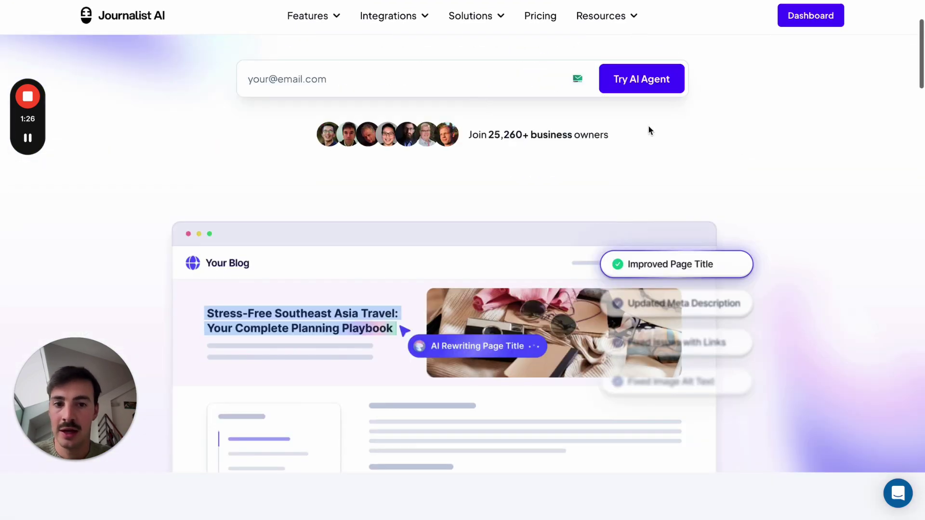
scroll(651, 130, "down", 5)
scroll(559, 95, "down", 4)
scroll(390, 207, "up", 2)
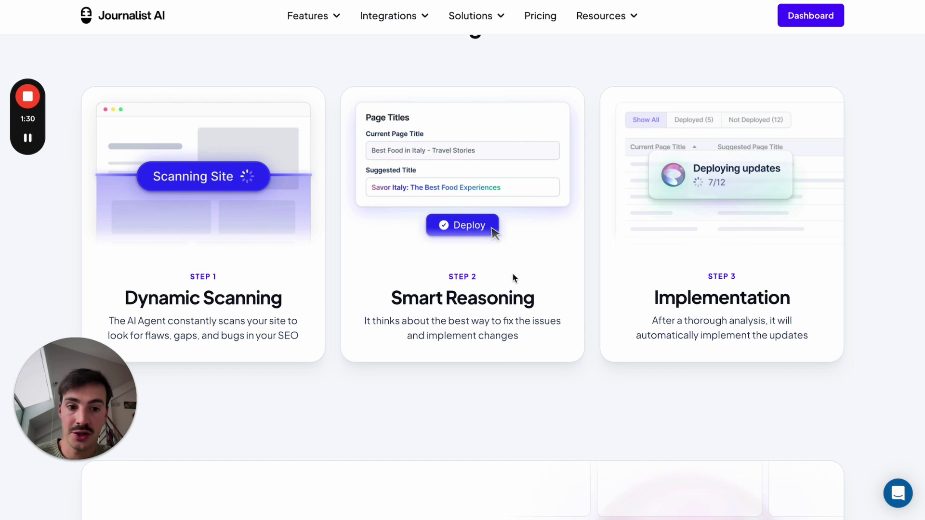
scroll(728, 213, "down", 1)
scroll(727, 213, "down", 5)
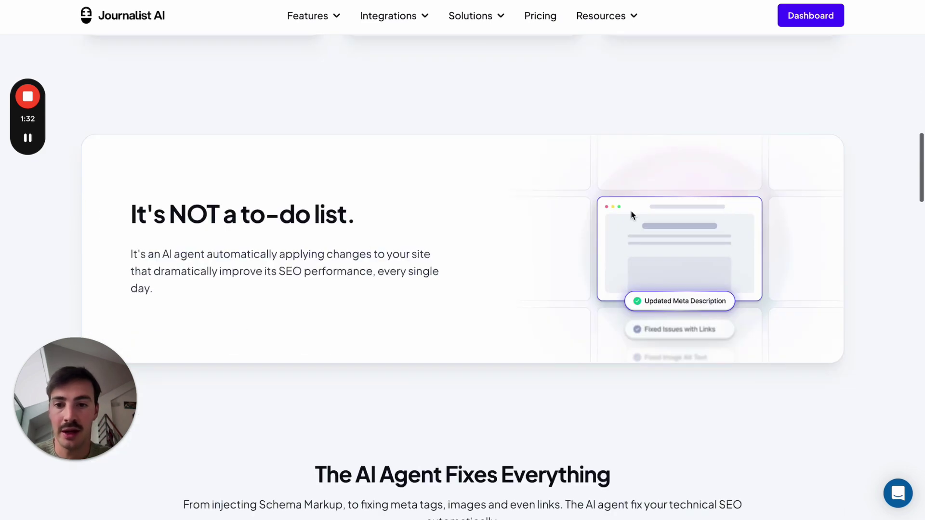
scroll(321, 258, "down", 1)
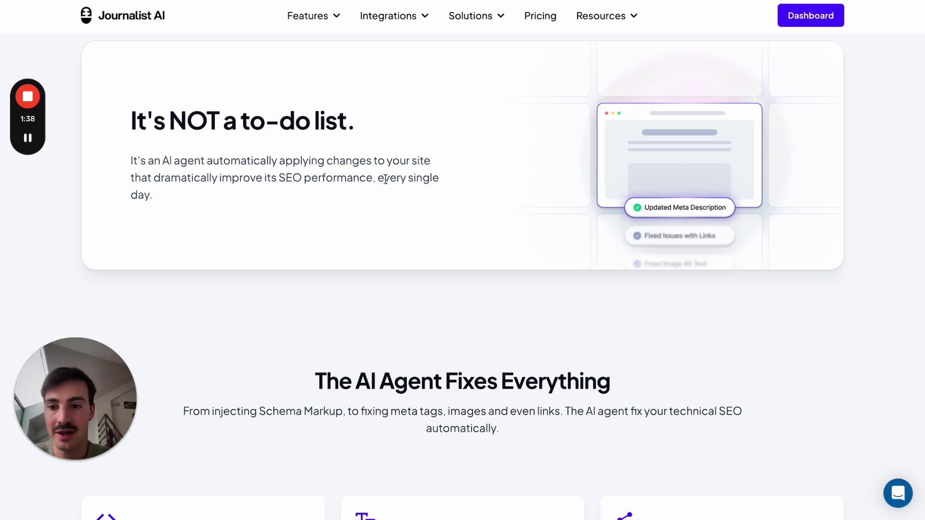
scroll(395, 225, "down", 3)
scroll(395, 225, "down", 5)
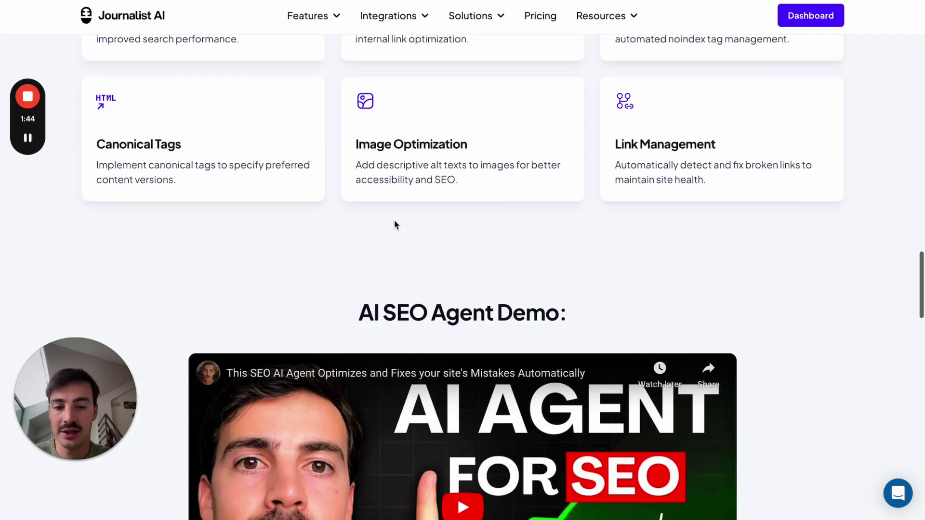
scroll(515, 169, "down", 10)
scroll(518, 161, "up", 3)
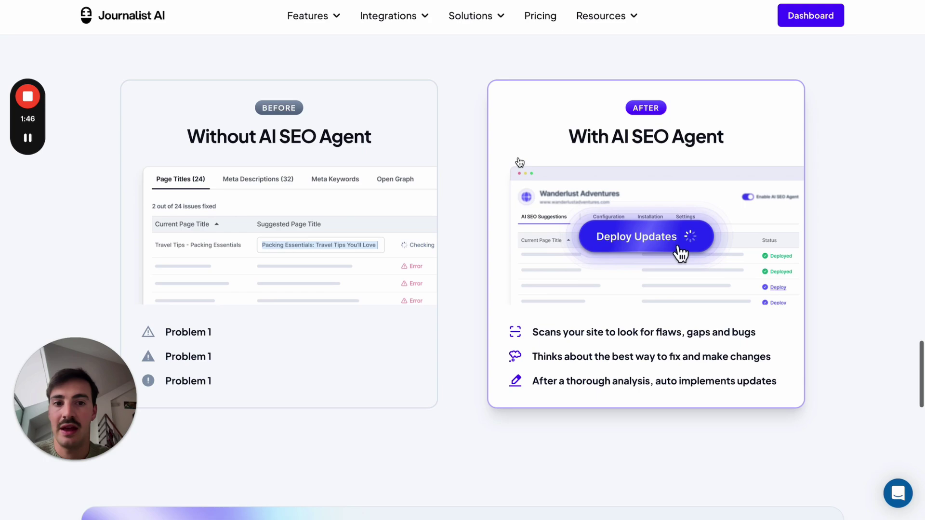
scroll(518, 162, "up", 5)
scroll(519, 162, "up", 10)
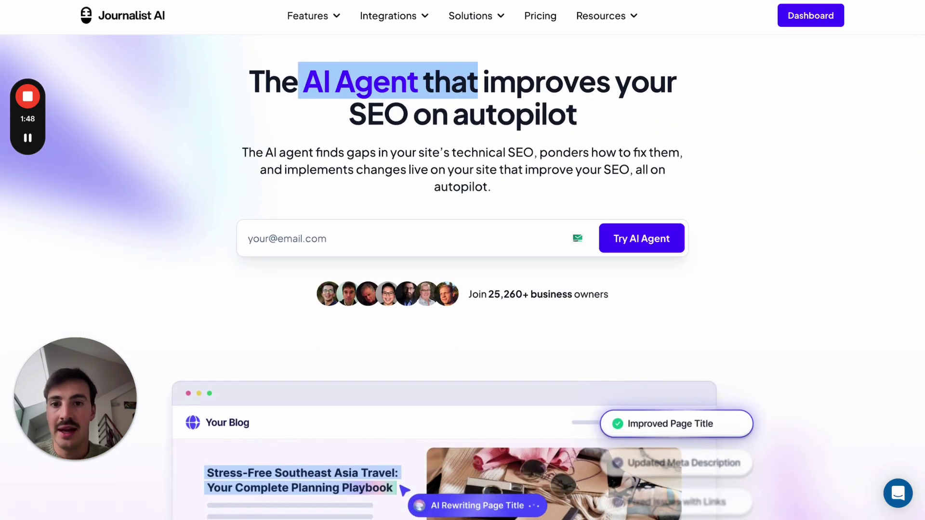
key("ctrl+Tab")
left_click(505, 217)
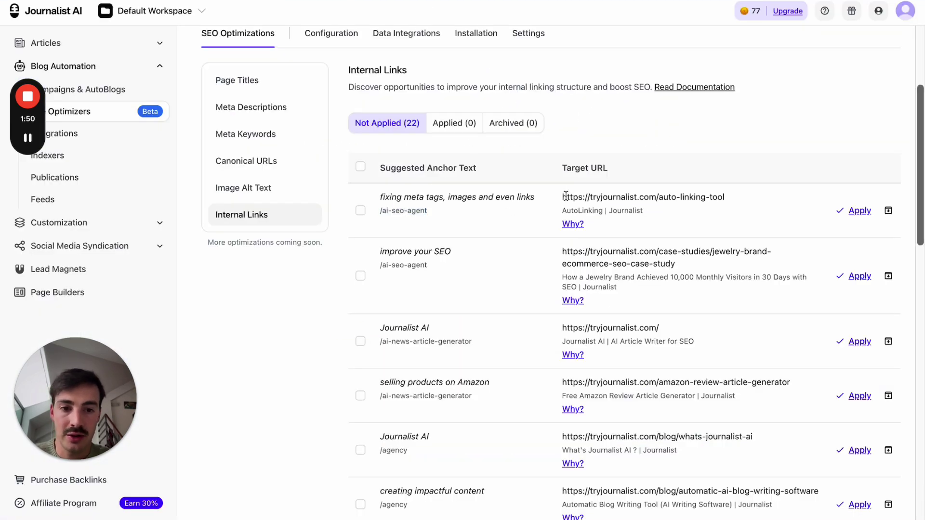
left_click_drag(562, 197, 730, 202)
key("ctrl+c")
key("ctrl+t")
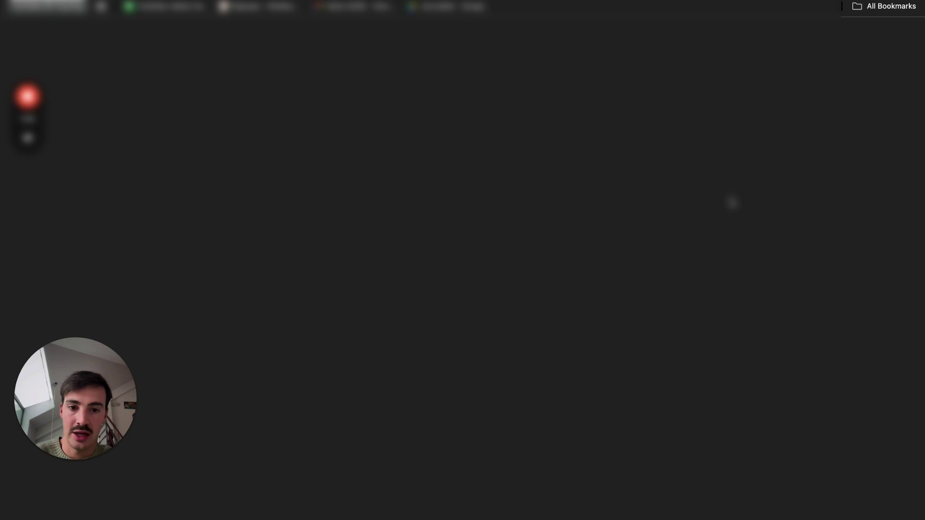
key("ctrl+v")
key("Return")
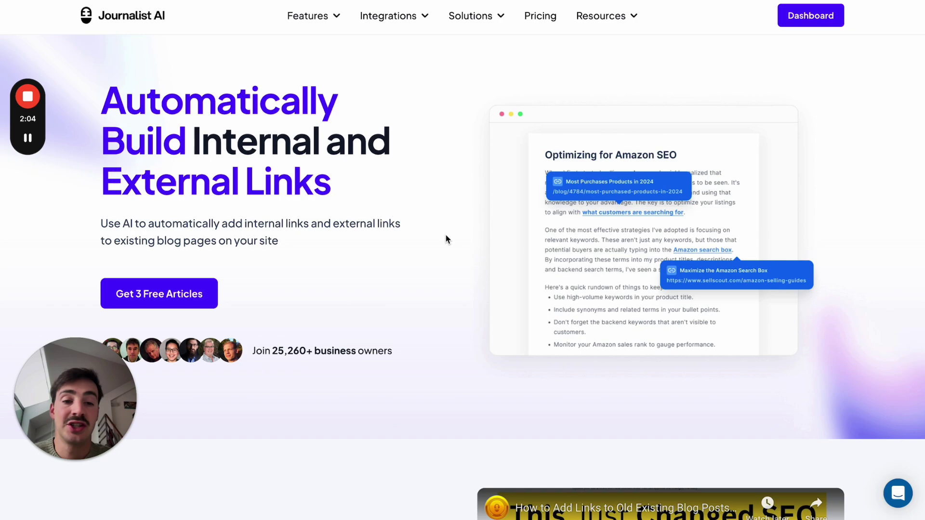
scroll(446, 239, "down", 2)
scroll(446, 239, "down", 3)
scroll(446, 239, "down", 4)
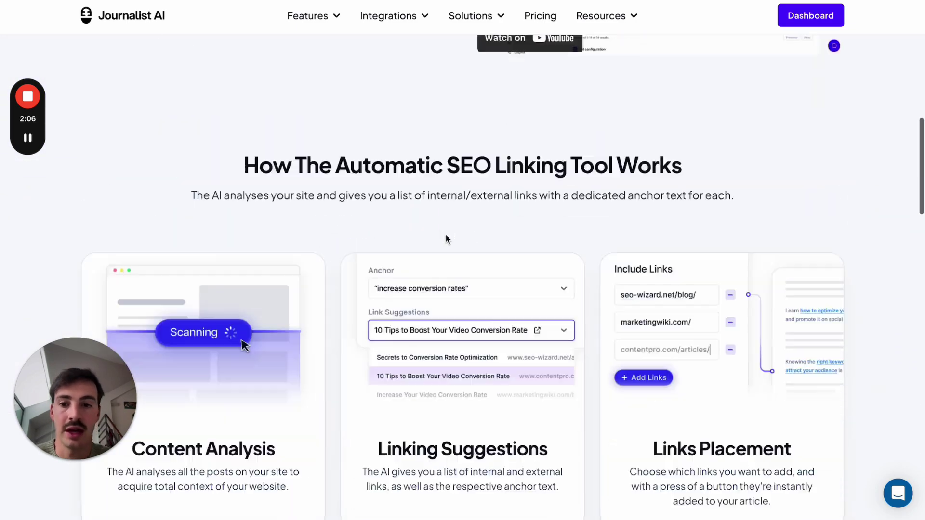
scroll(446, 238, "down", 5)
scroll(427, 245, "down", 2)
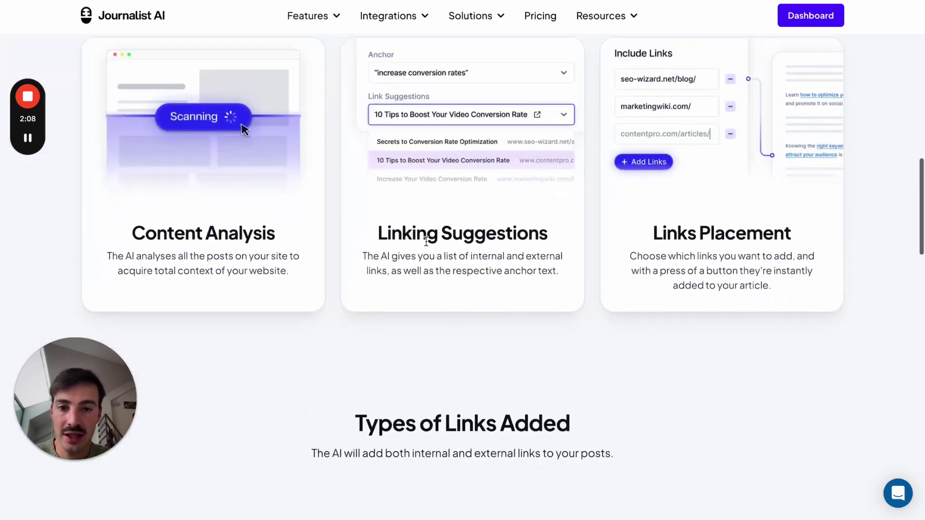
scroll(427, 246, "up", 3)
scroll(427, 246, "up", 10)
Compare the AI agent and auto-linking-tool pages, and bring up page options on the feature text
key("alt+Left")
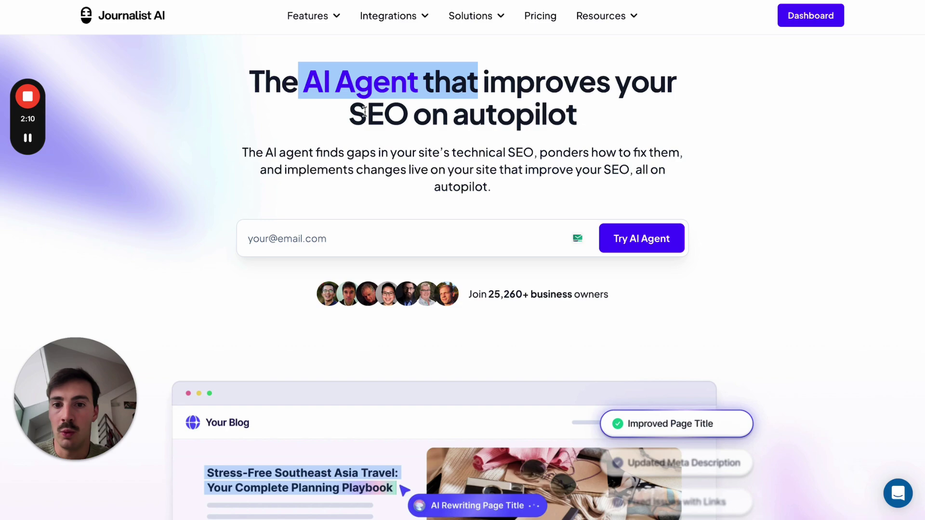
scroll(440, 65, "down", 5)
scroll(440, 66, "down", 10)
scroll(443, 170, "down", 8)
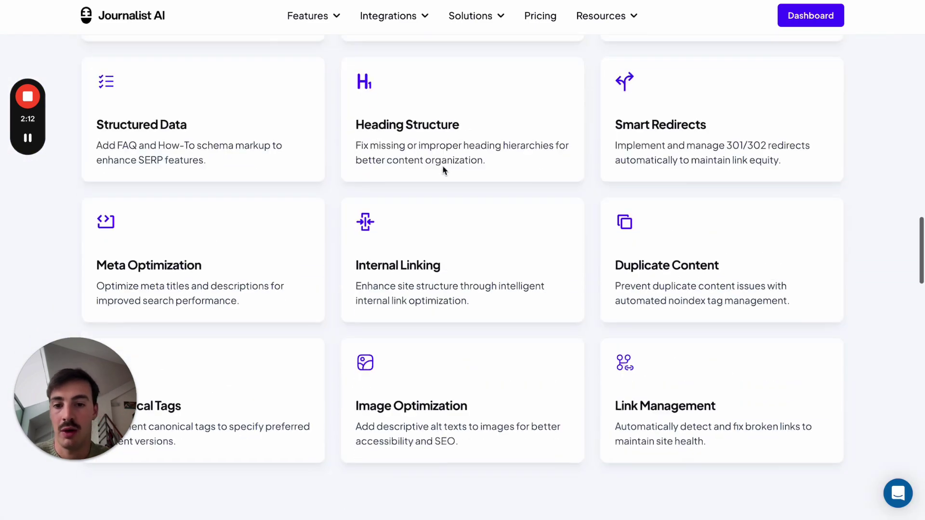
key("alt+Right")
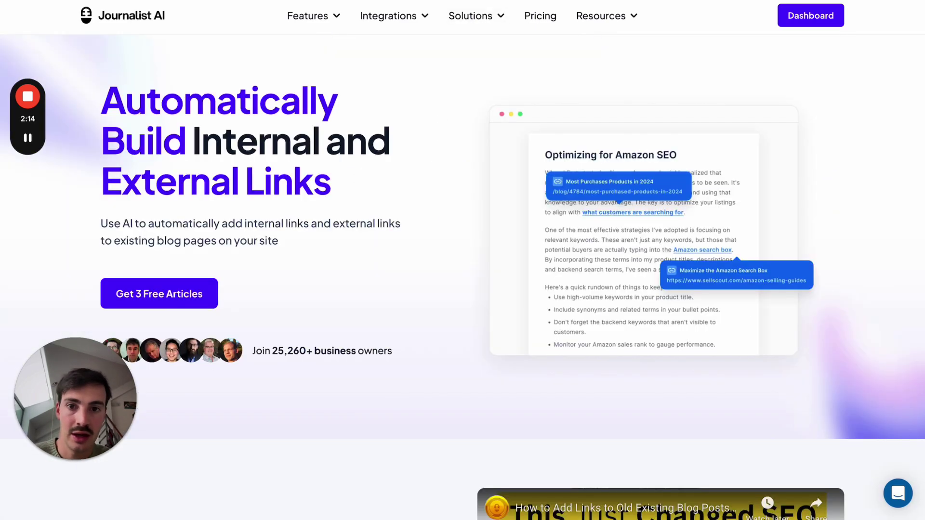
key("alt+Left")
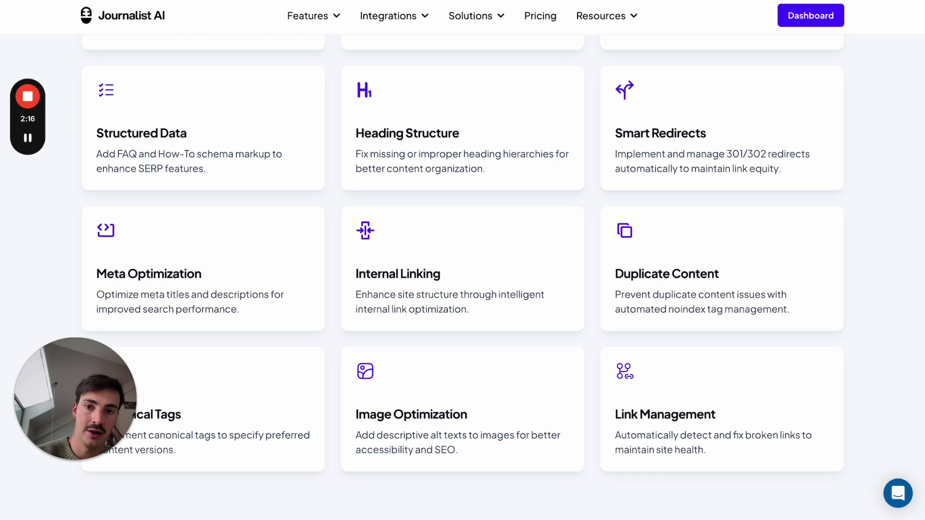
right_click(619, 155)
Dismiss the page options and flip between the suggestions and auto-linking-tool tabs
key("Escape")
key("ctrl+Tab")
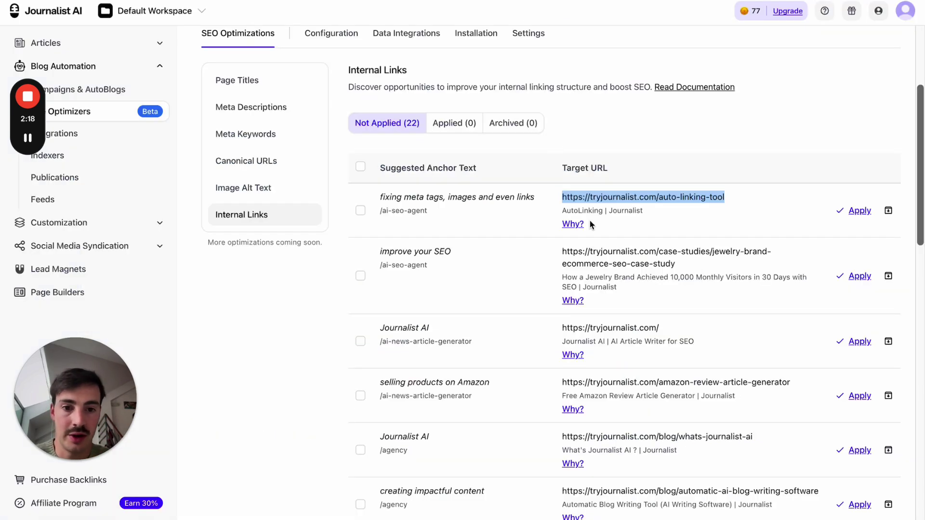
key("ctrl+Tab")
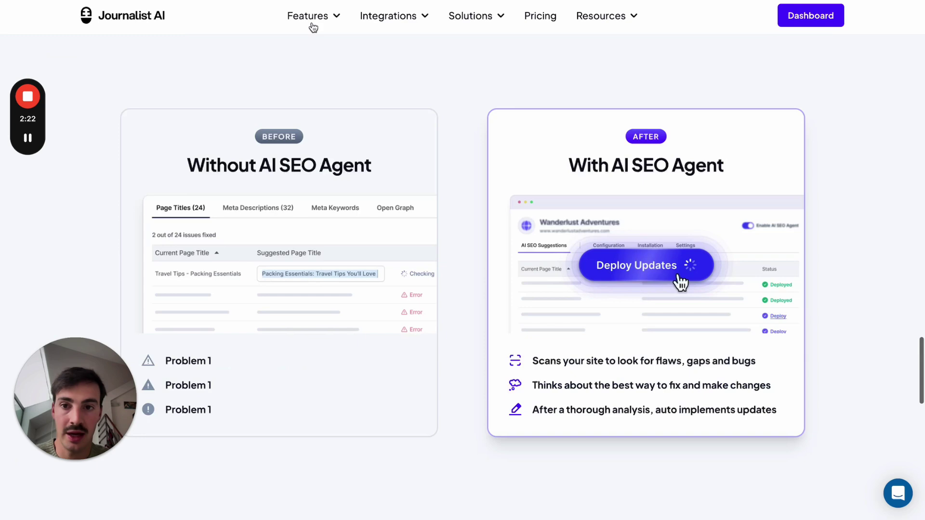
key("ctrl+Tab")
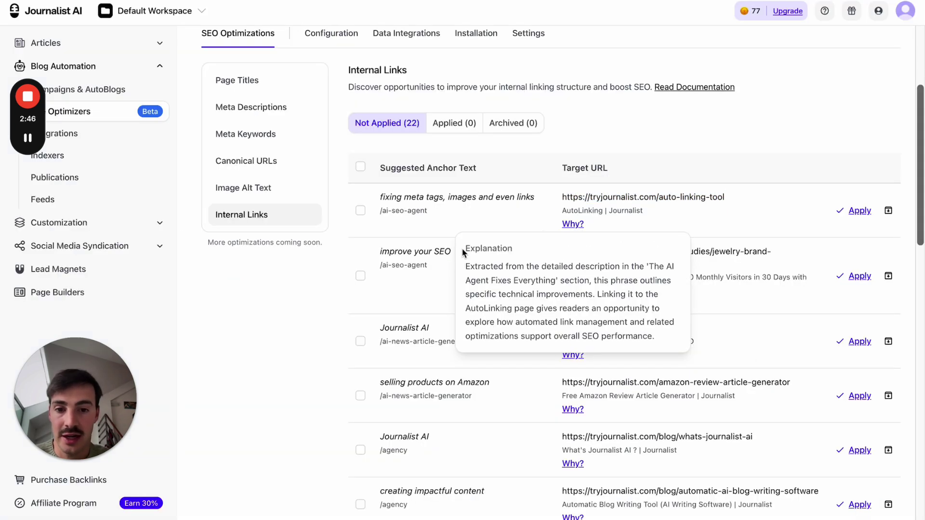
Copy the explanation's quoted section name and search the AI agent page for 'The AI Agent Fixes Everything'
mouse_move(462, 252)
left_mouse_down()
mouse_move(625, 266)
mouse_move(563, 279)
left_mouse_up()
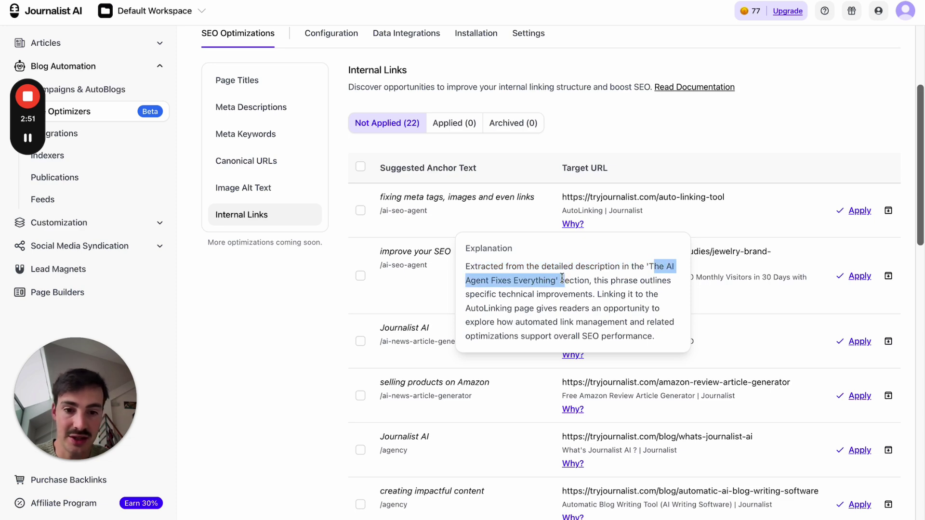
key("ctrl+Tab")
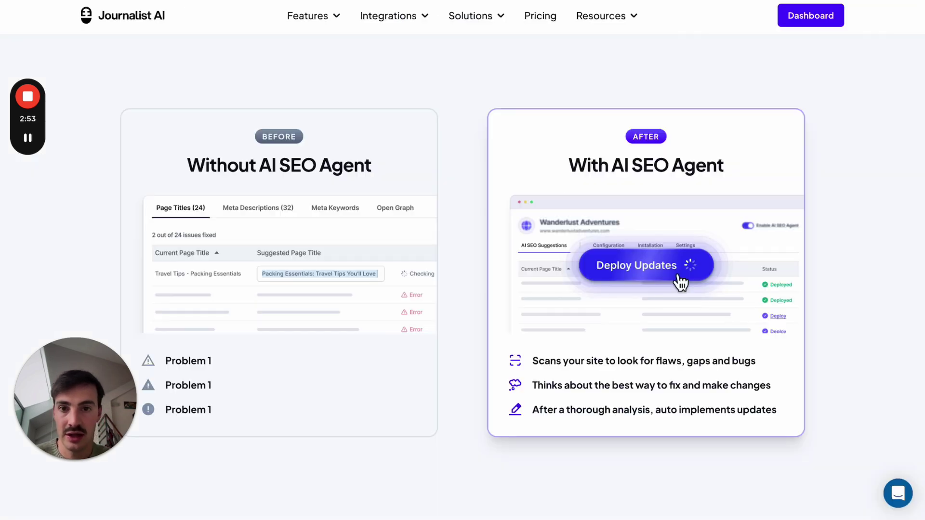
key("ctrl+f")
key("ctrl+v")
scroll(374, 266, "down", 4)
scroll(458, 209, "up", 1)
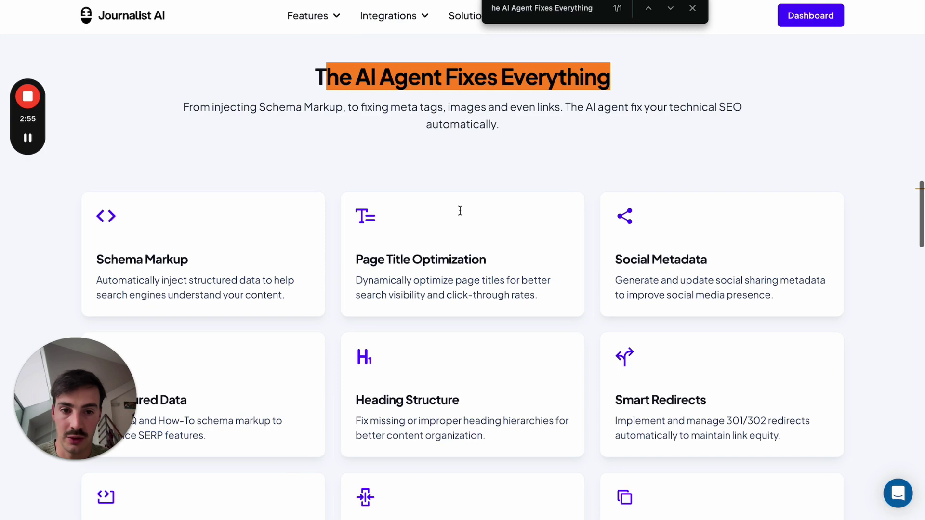
scroll(458, 211, "down", 6)
scroll(458, 211, "up", 4)
scroll(535, 205, "down", 1)
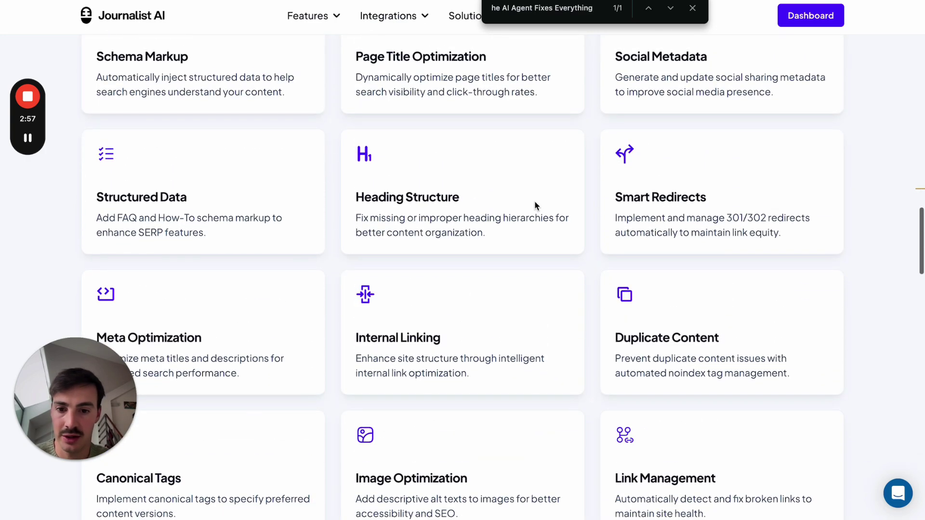
left_click_drag(367, 338, 471, 374)
Reread the first suggestion's explanation, highlighting phrases and comparing against the features page tab
key("ctrl+shift+Tab")
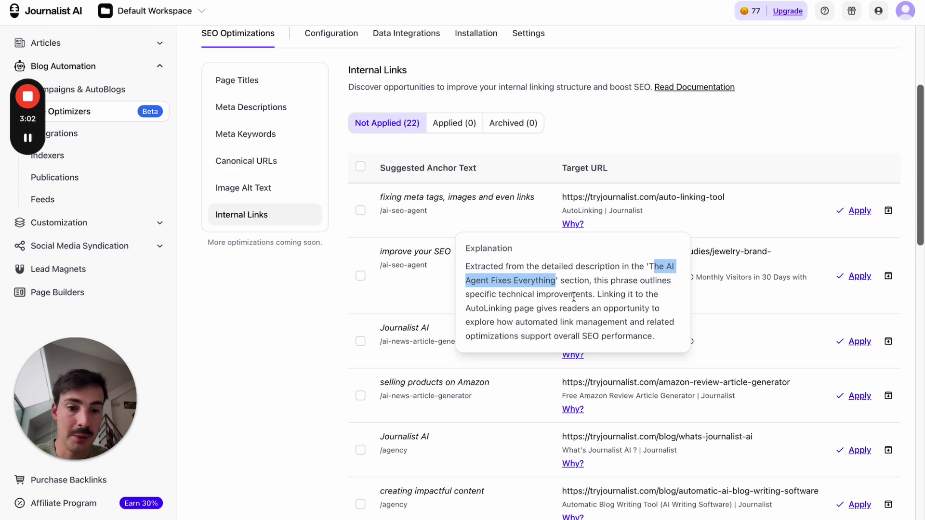
double_click(493, 305)
key("ctrl+Tab")
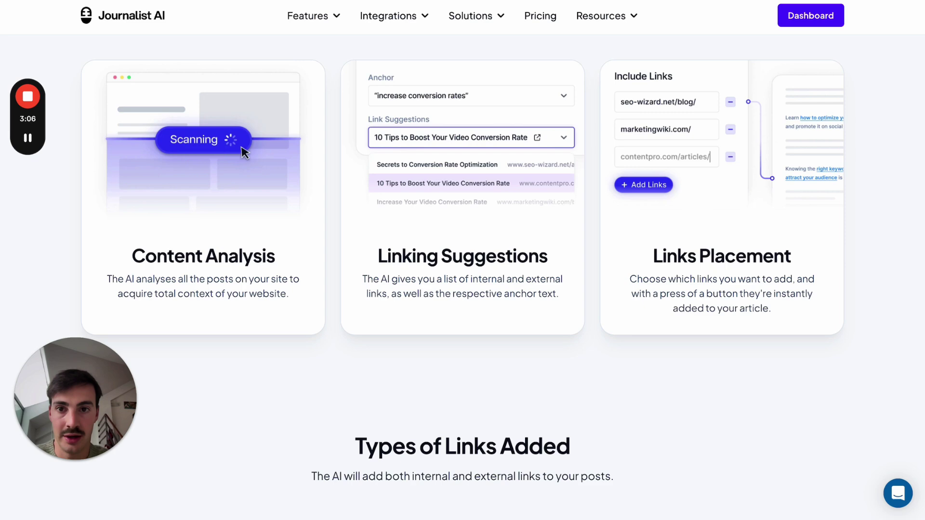
key("ctrl+shift+Tab")
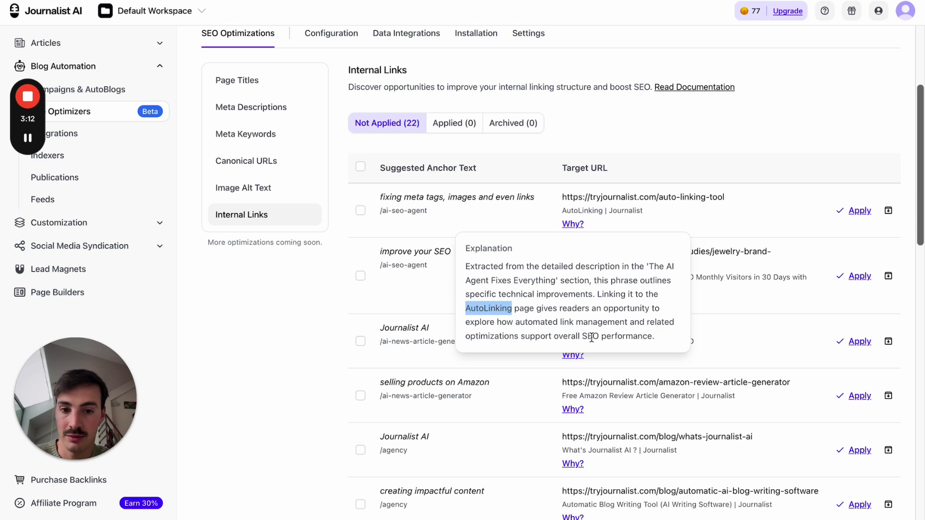
left_click_drag(656, 337, 584, 337)
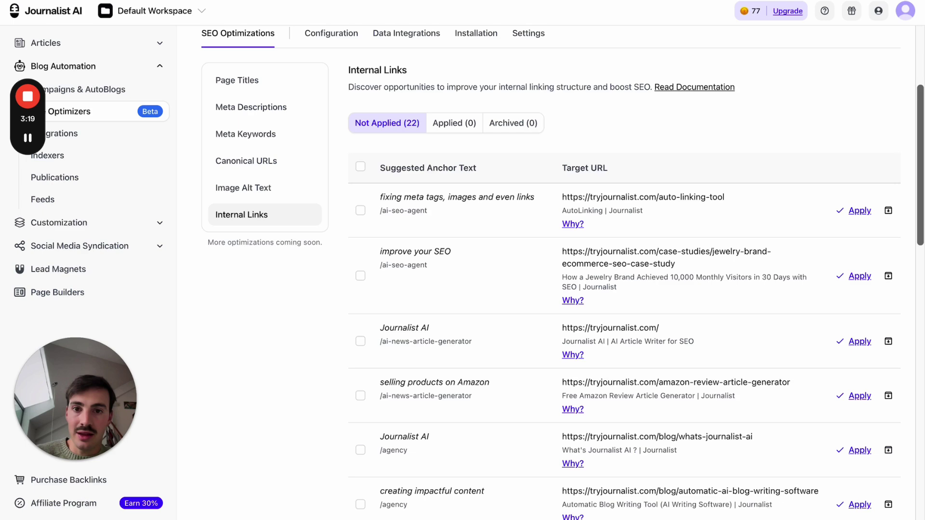
Tick and untick the improve-your-SEO, Journalist AI and selling-on-Amazon suggestion checkboxes
key("ctrl+Tab")
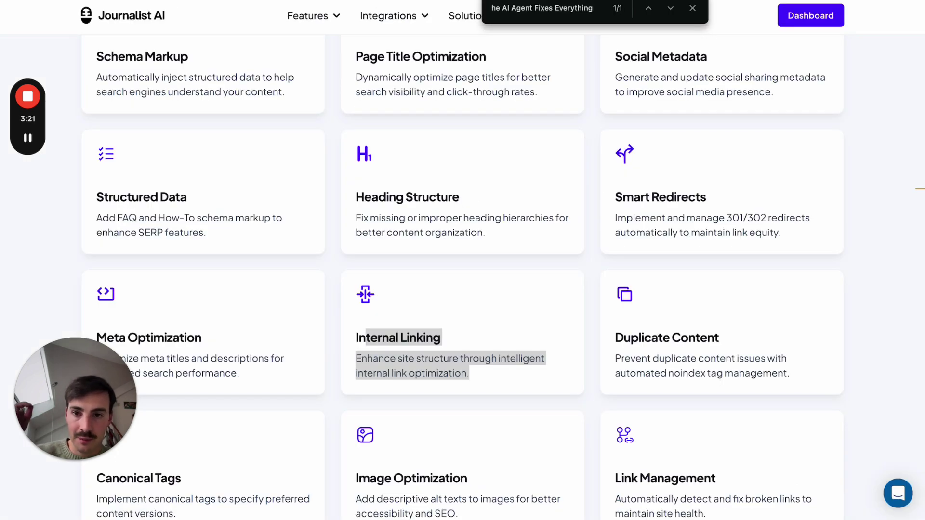
key("ctrl+shift+Tab")
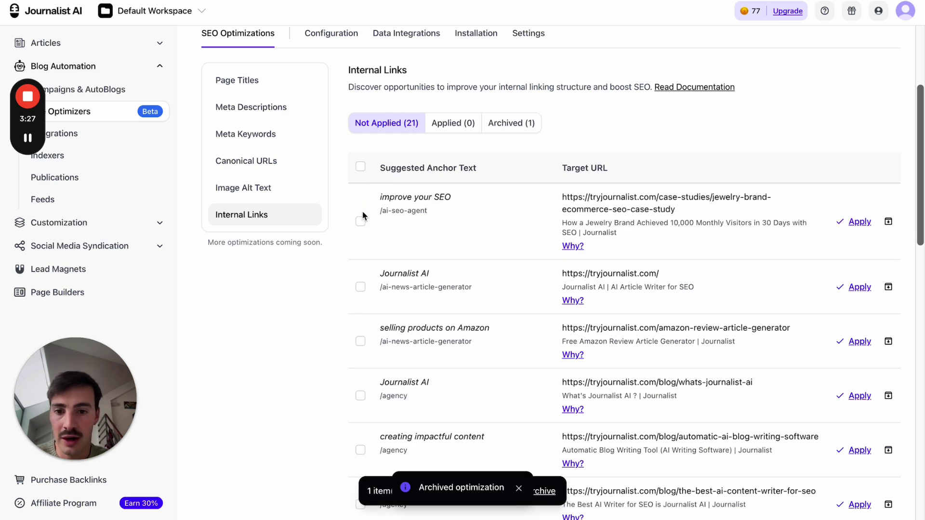
left_click(359, 221)
left_click(360, 287)
left_click(360, 341)
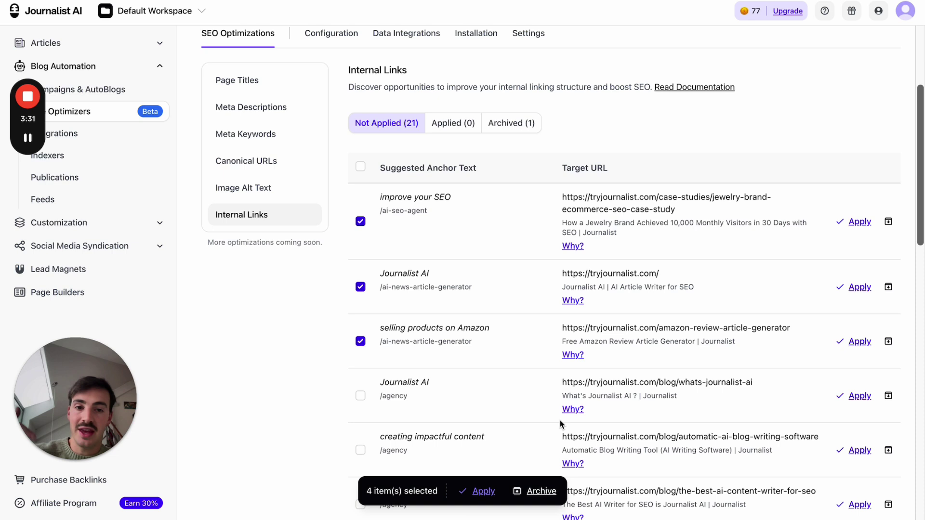
left_click(360, 222)
left_click(360, 287)
left_click(359, 341)
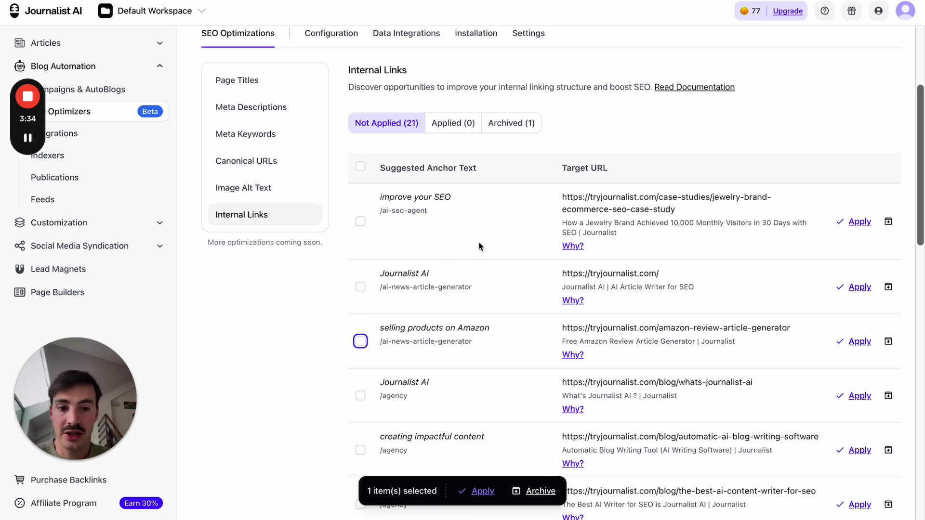
scroll(479, 247, "down", 1)
scroll(479, 246, "down", 1)
left_click_drag(472, 191, 381, 193)
key("ctrl+c")
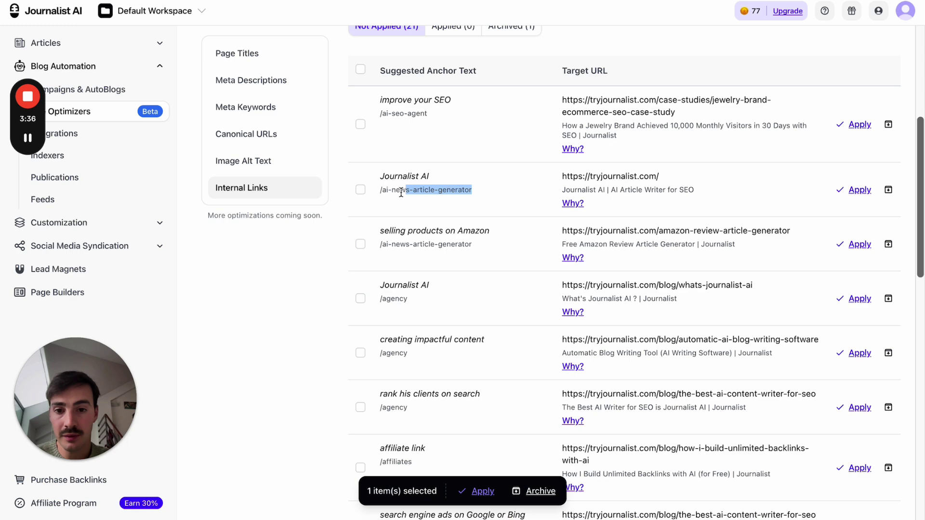
key("ctrl+Tab")
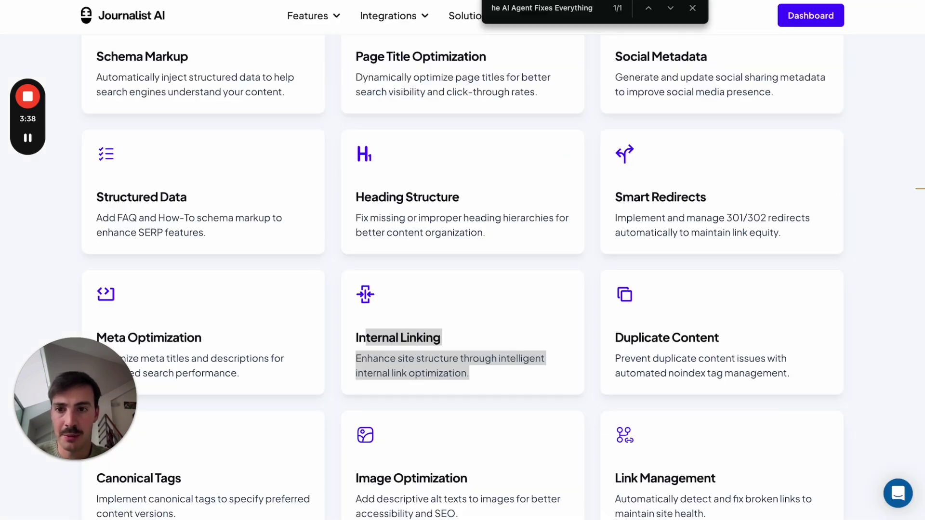
key("ctrl+l")
key("End")
key("ctrl+v")
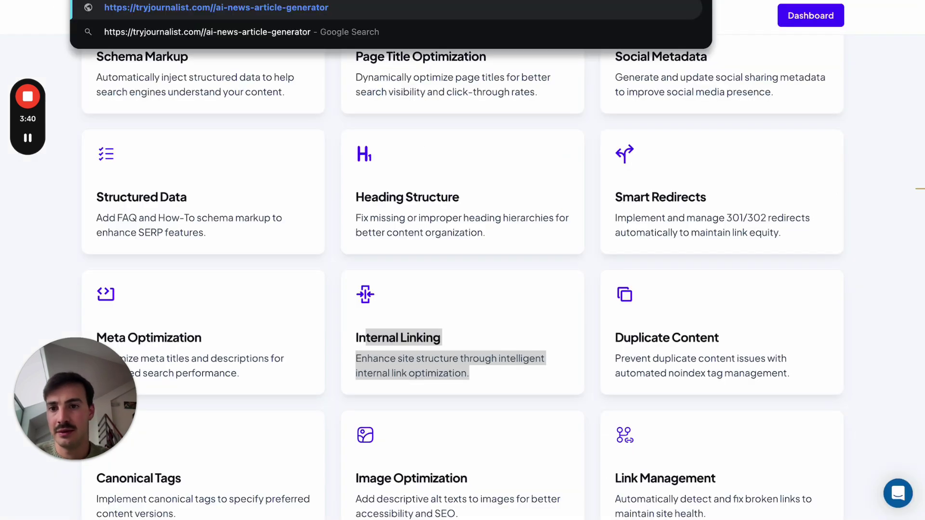
key("Return")
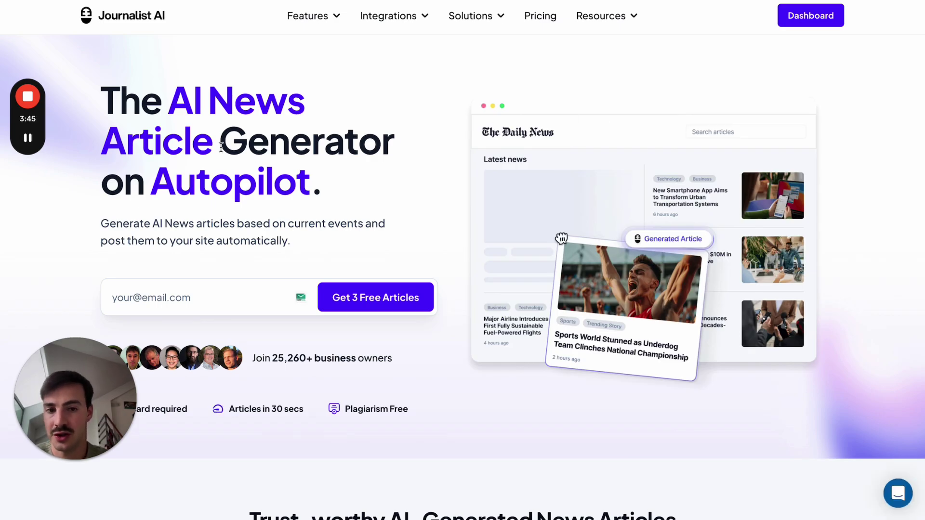
scroll(221, 147, "down", 4)
scroll(223, 151, "down", 2)
scroll(223, 151, "down", 2)
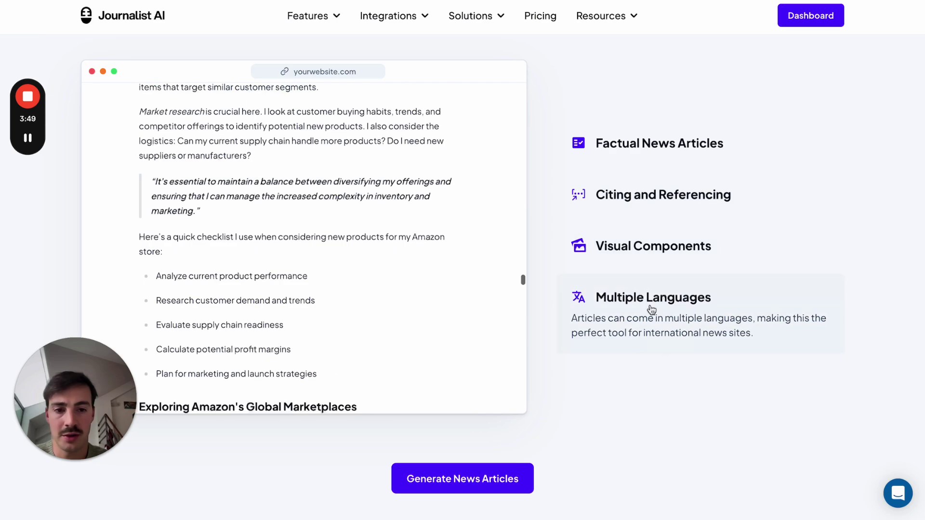
scroll(615, 184, "down", 5)
scroll(615, 184, "down", 3)
scroll(615, 184, "down", 5)
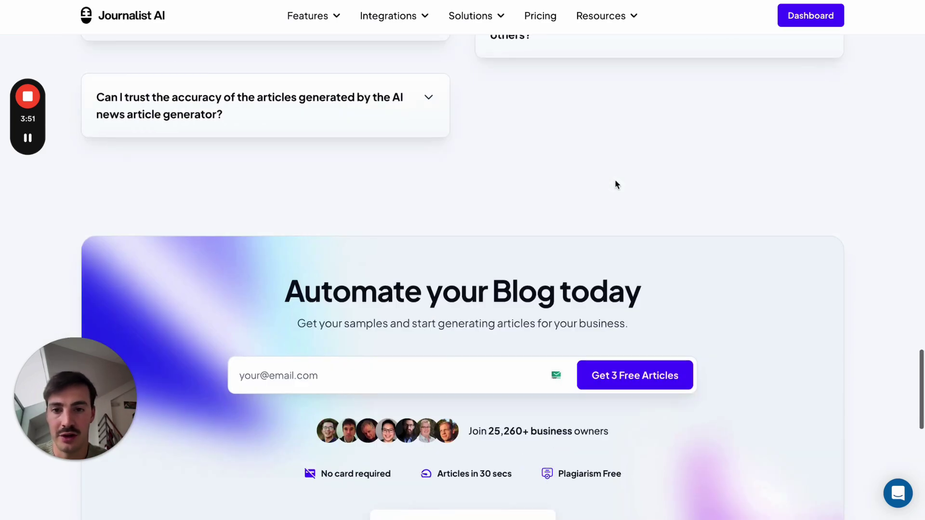
scroll(615, 185, "up", 10)
scroll(615, 185, "up", 10)
key("ctrl+Tab")
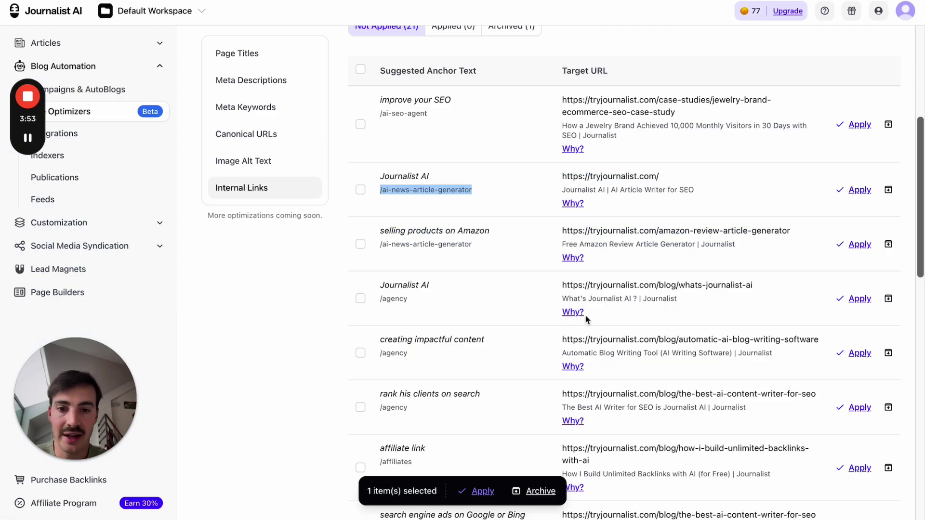
left_click(511, 185)
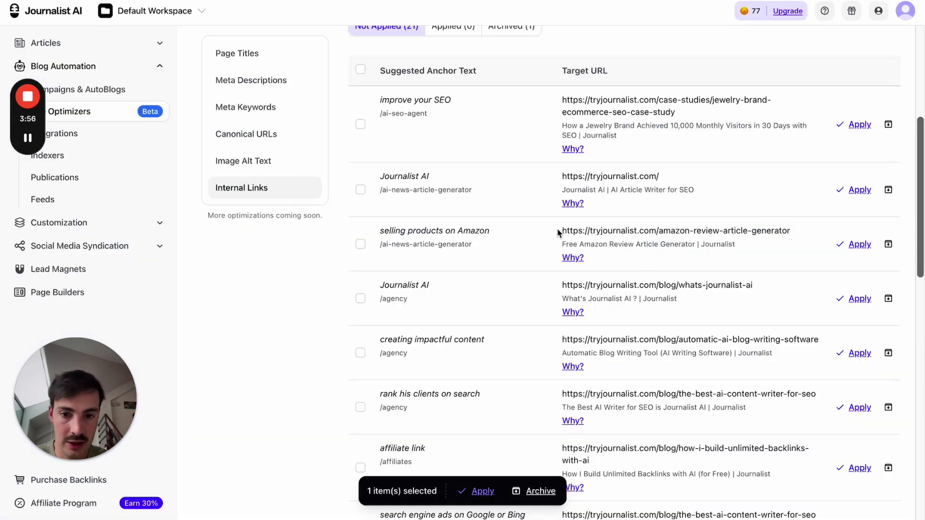
left_click_drag(558, 232, 788, 228)
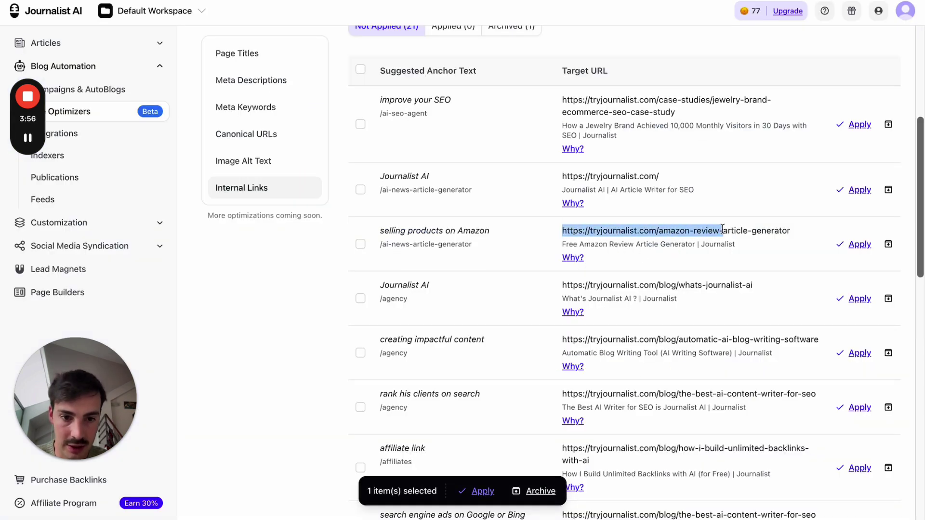
left_click_drag(519, 232, 365, 233)
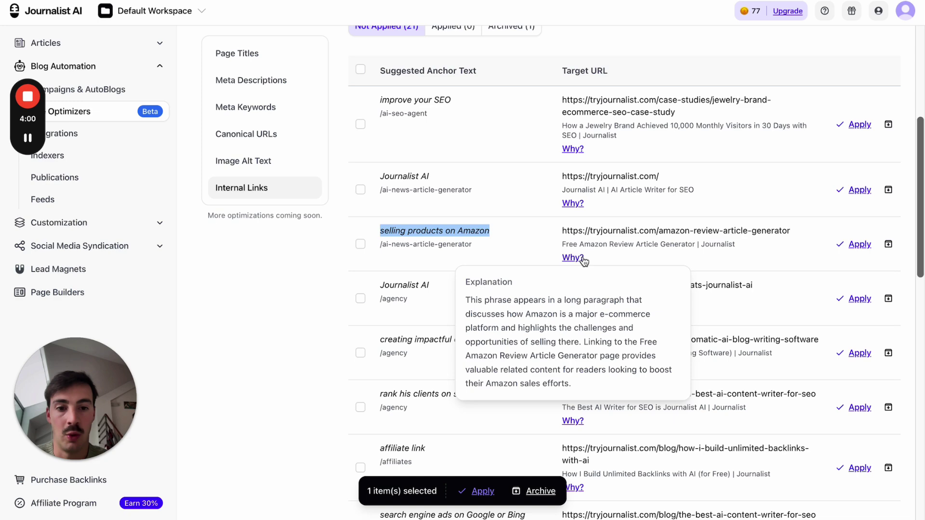
scroll(571, 246, "down", 3)
scroll(565, 230, "up", 1)
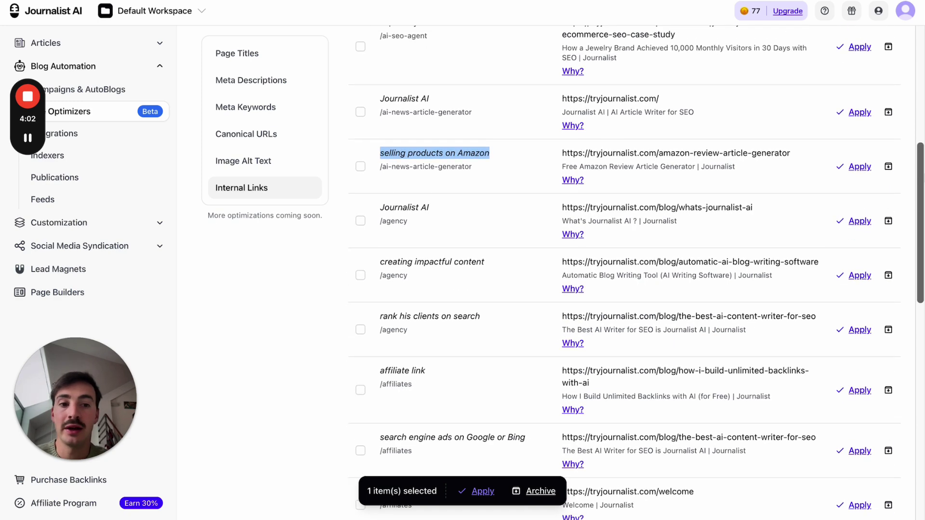
Archive the 'selling products on Amazon' row with its archive icon, then return to the suggestions tab
left_click(889, 167)
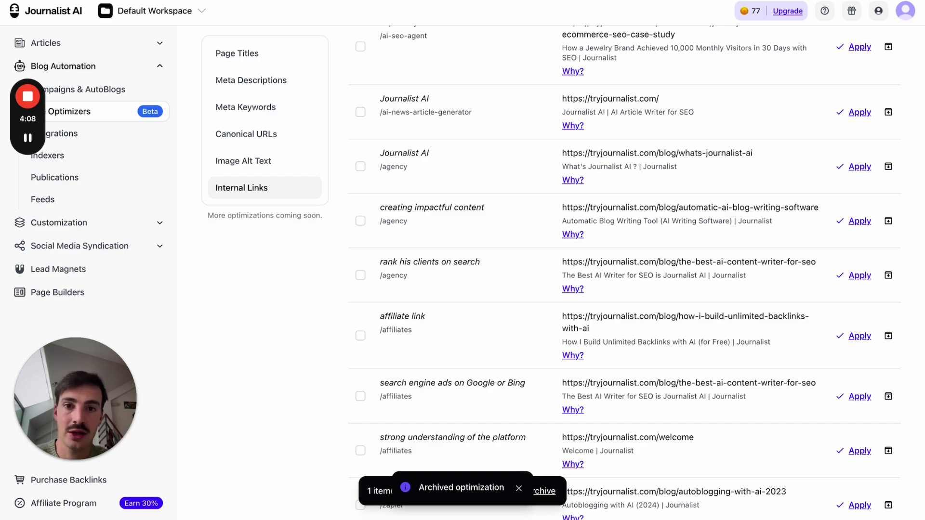
scroll(223, 44, "down", 15)
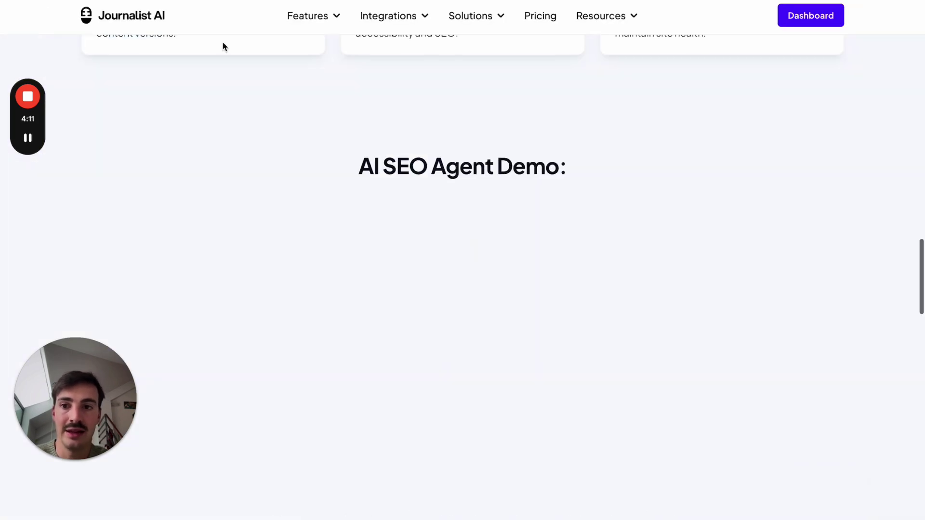
scroll(320, 123, "up", 10)
scroll(318, 125, "up", 5)
scroll(318, 124, "up", 5)
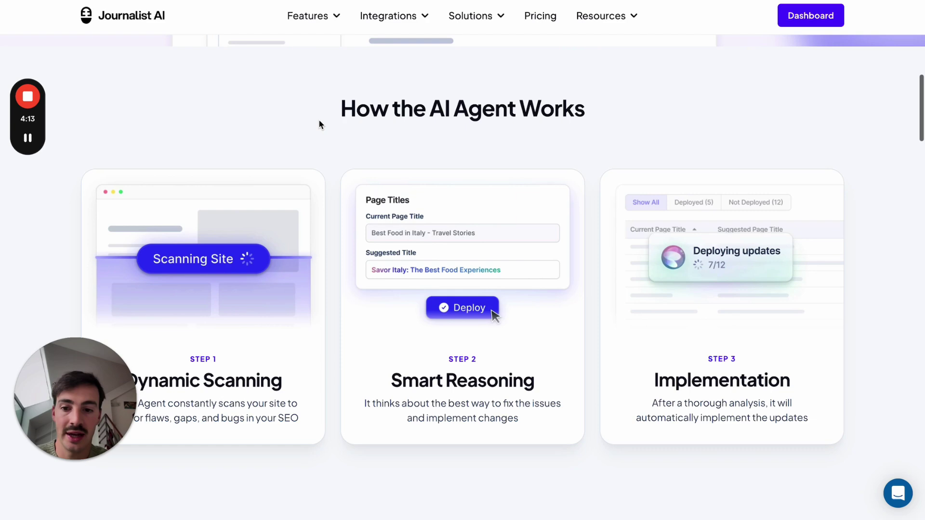
scroll(320, 123, "down", 1)
scroll(214, 216, "down", 1)
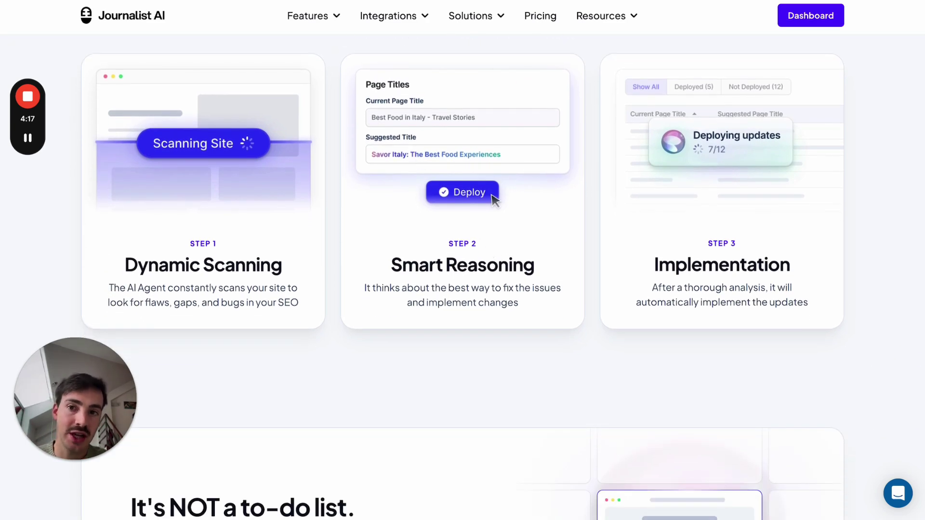
key("ctrl+Tab")
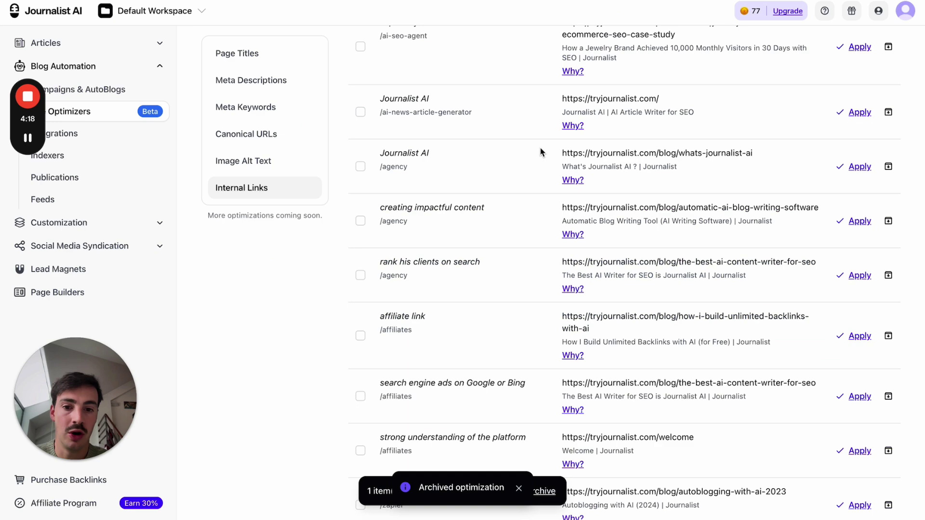
scroll(434, 177, "up", 1)
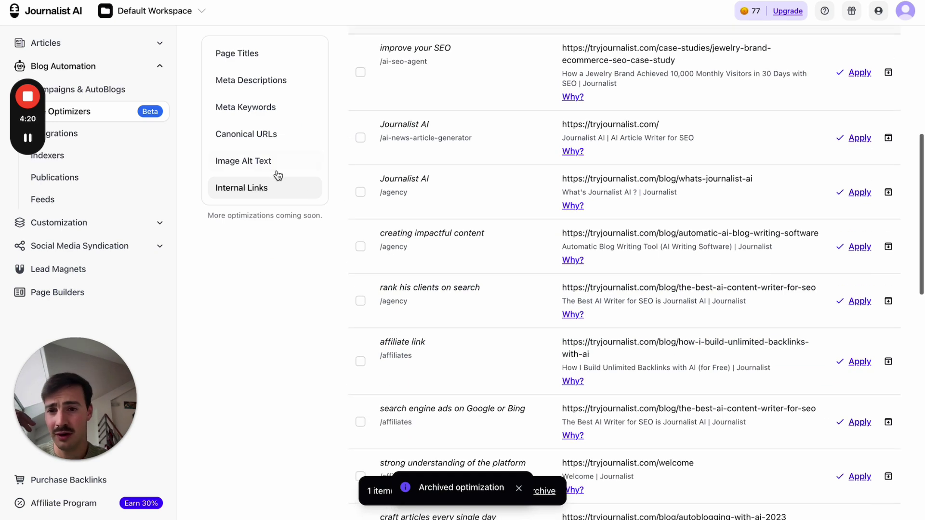
Browse the Image Alt Text, Canonical URLs and Meta Keywords suggestion lists
left_click(275, 165)
scroll(269, 330, "down", 2)
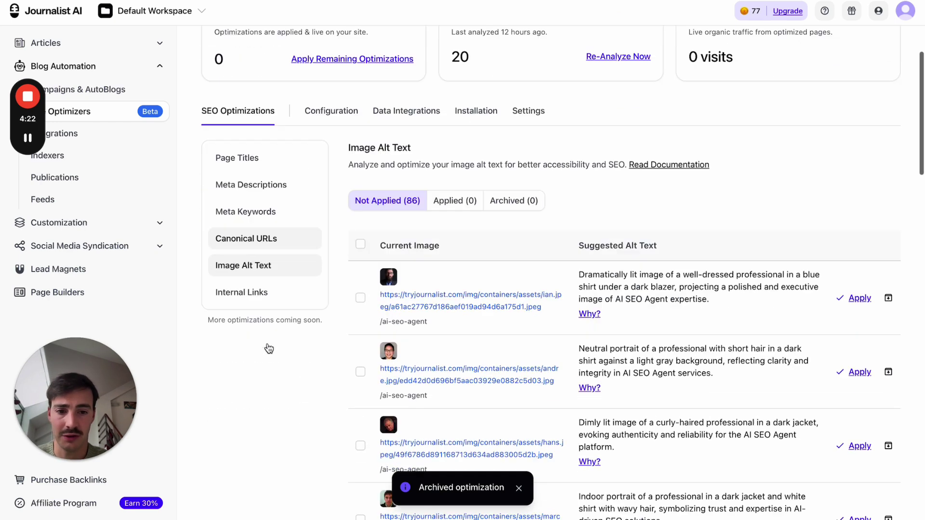
scroll(268, 352, "down", 2)
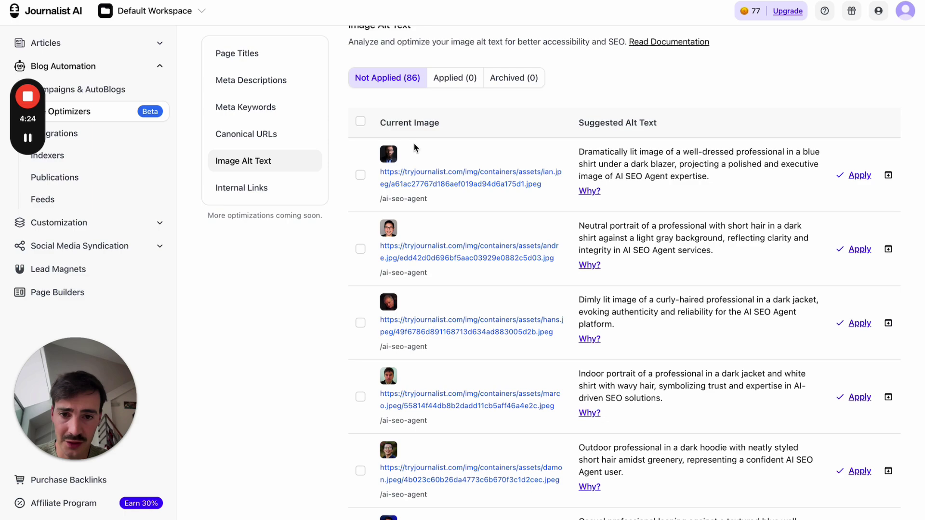
scroll(415, 147, "down", 6)
scroll(415, 147, "down", 4)
scroll(415, 147, "up", 4)
scroll(415, 148, "up", 3)
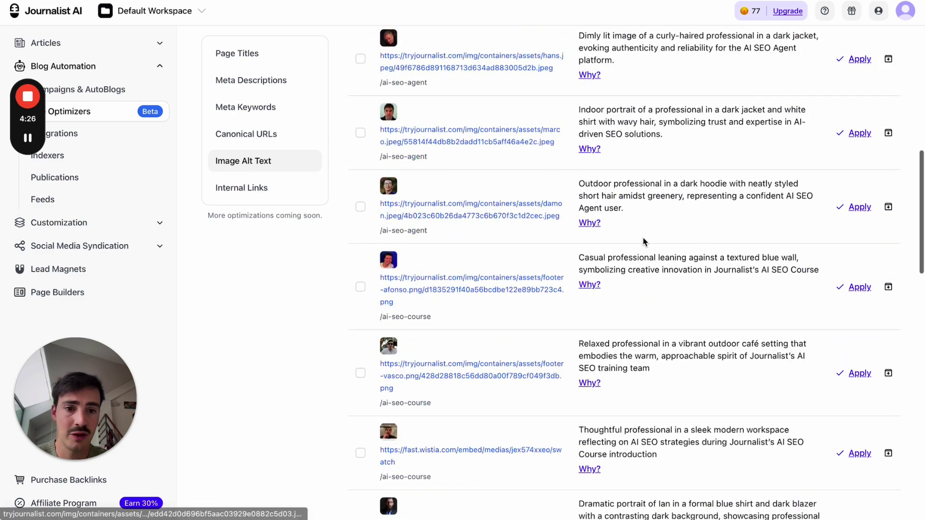
scroll(636, 246, "up", 3)
scroll(629, 246, "up", 2)
scroll(621, 241, "up", 3)
left_click(286, 238)
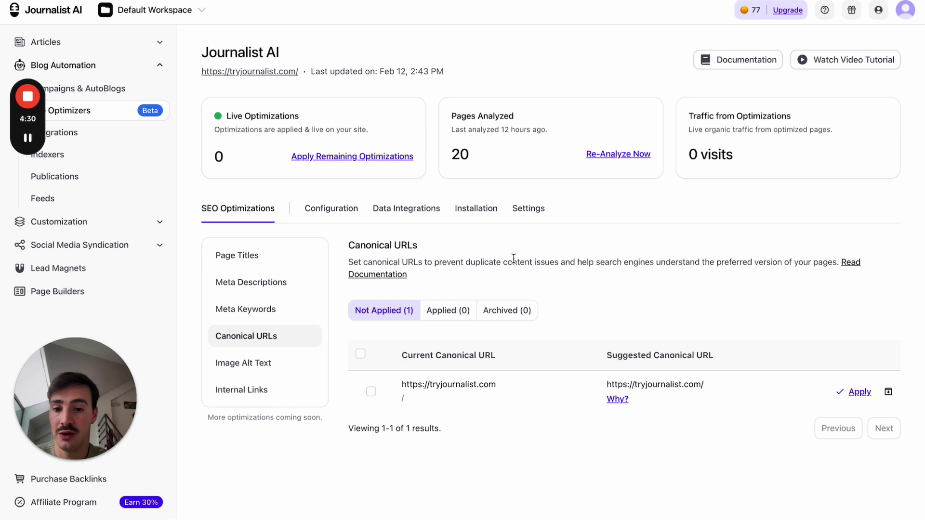
left_click(261, 317)
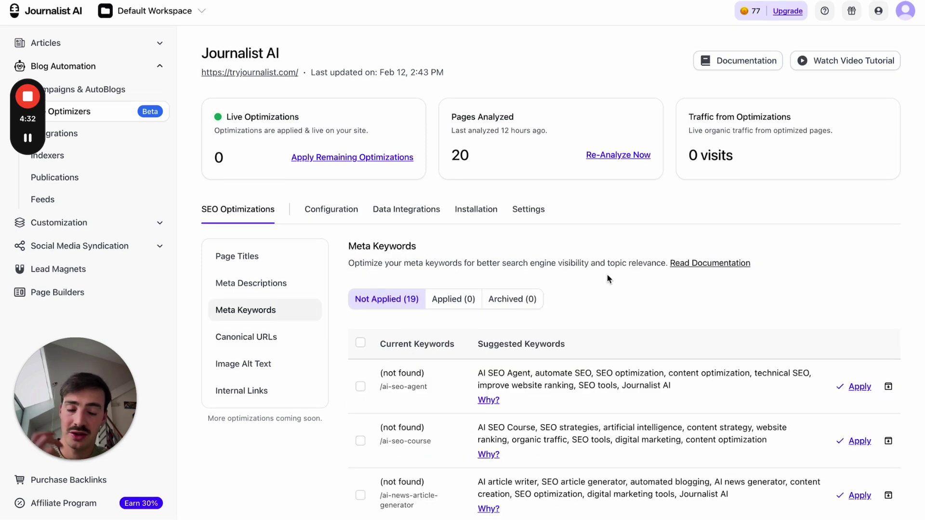
scroll(606, 278, "down", 3)
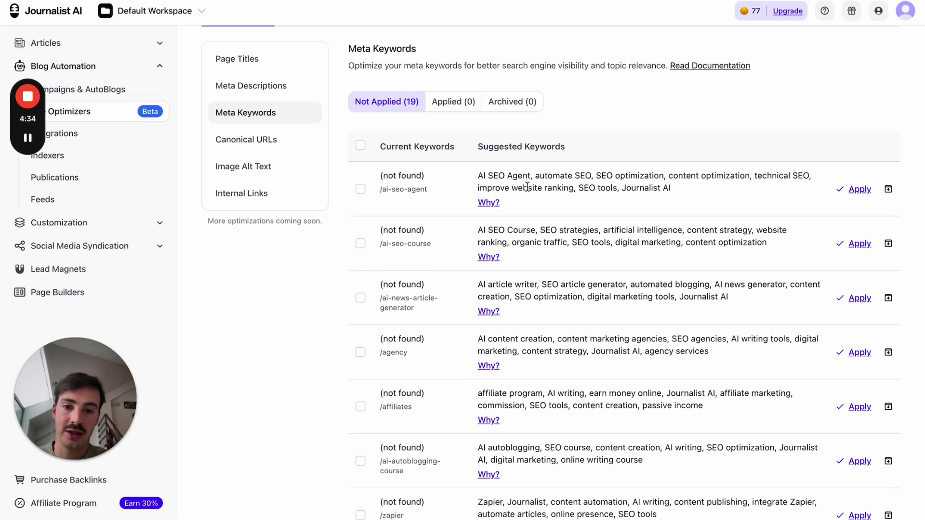
Highlight the /ai-seo-agent path and its suggested keywords, glancing at the landing page
left_click_drag(431, 192, 378, 194)
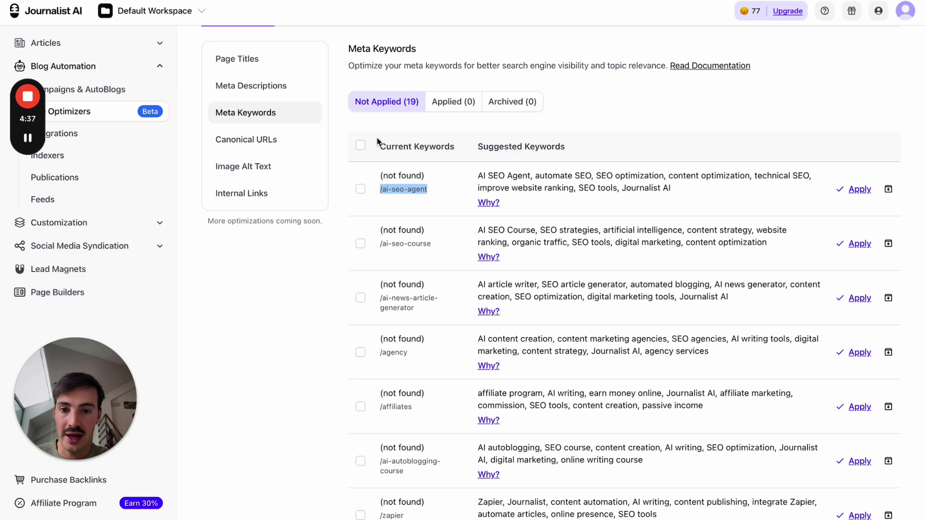
key("ctrl+Tab")
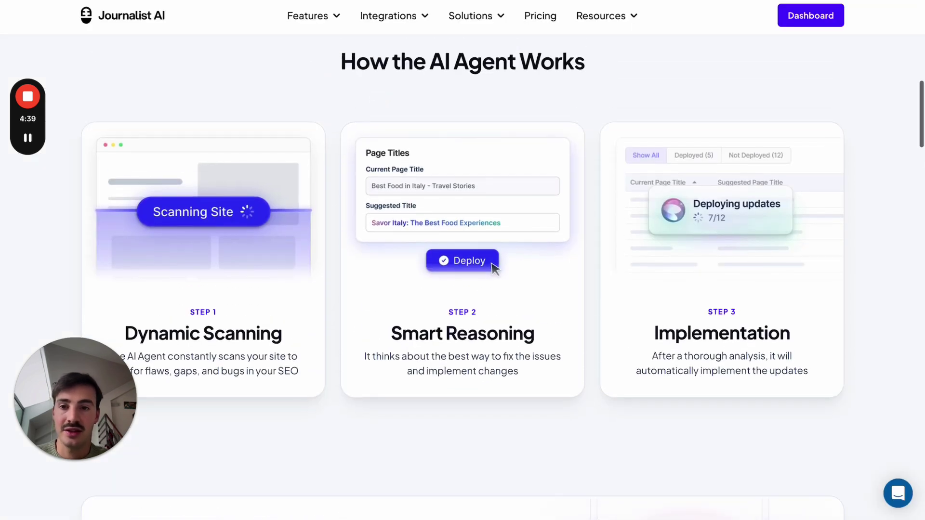
key("ctrl+shift+Tab")
left_click_drag(477, 176, 706, 188)
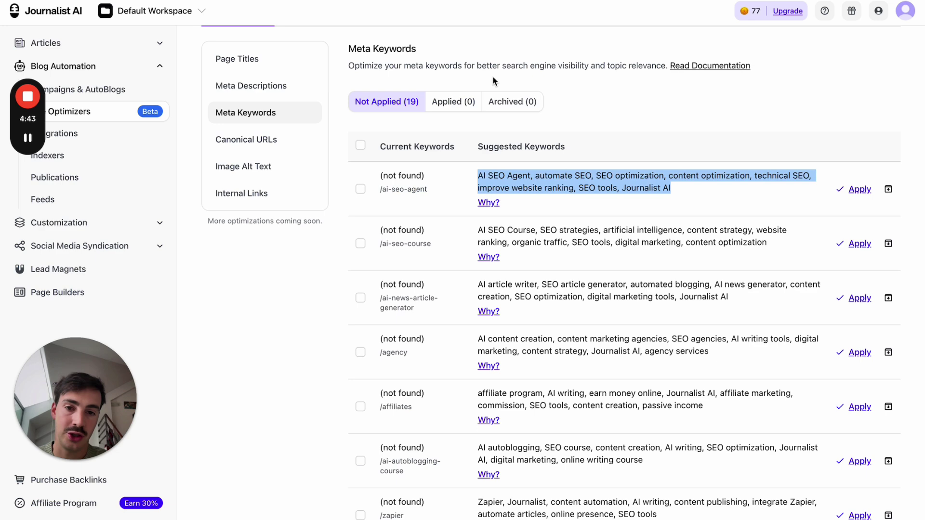
key("ctrl+Tab")
scroll(391, 161, "up", 10)
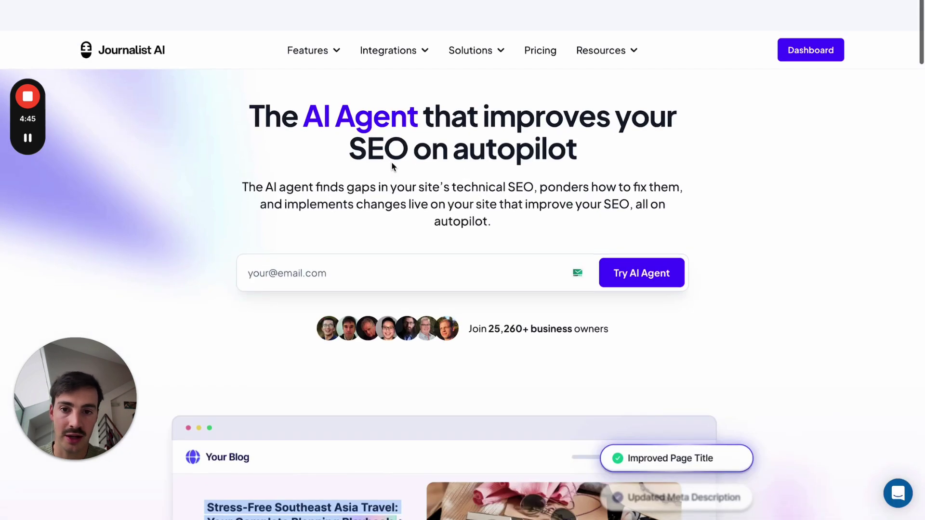
key("ctrl+shift+Tab")
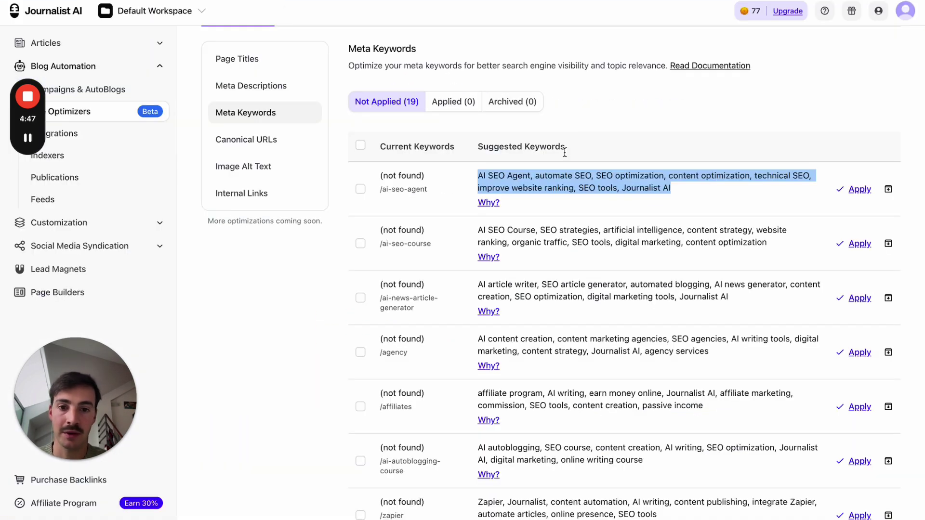
Re-highlight the first suggested keywords, including 'automate', then clear the selection
left_click(527, 179)
left_click_drag(477, 175, 652, 175)
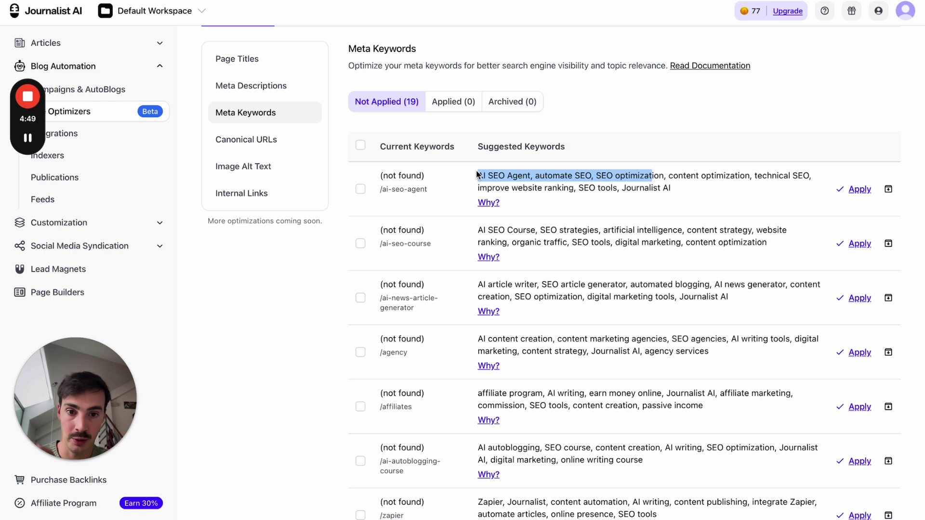
left_click_drag(477, 176, 518, 175)
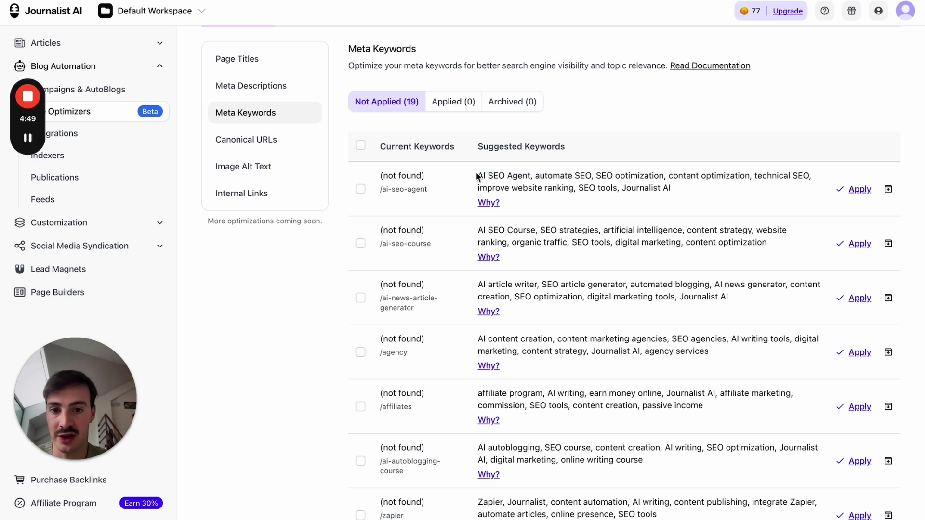
double_click(551, 176)
left_click(586, 189)
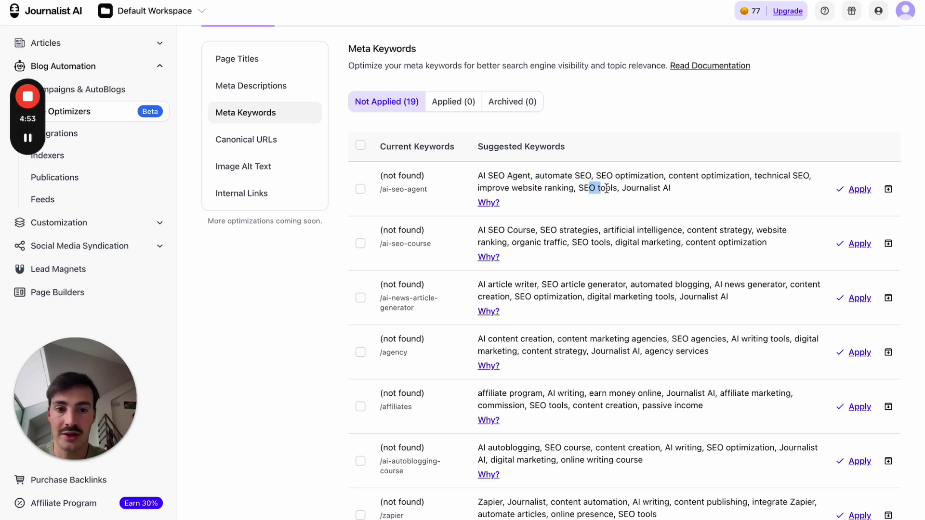
Read and dismiss the Why? explanation for the /ai-seo-agent keywords, then reselect them
left_click(497, 203)
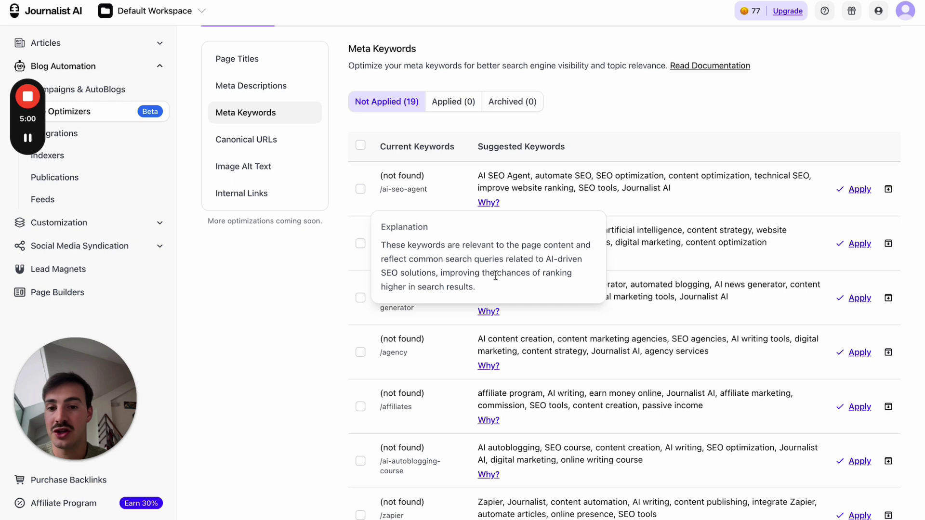
left_click_drag(494, 289, 454, 277)
left_click(525, 210)
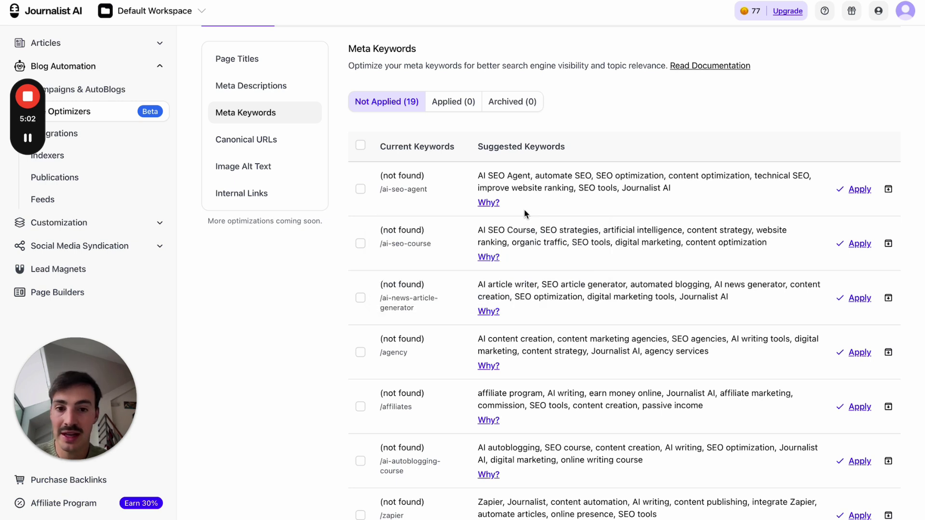
triple_click(547, 179)
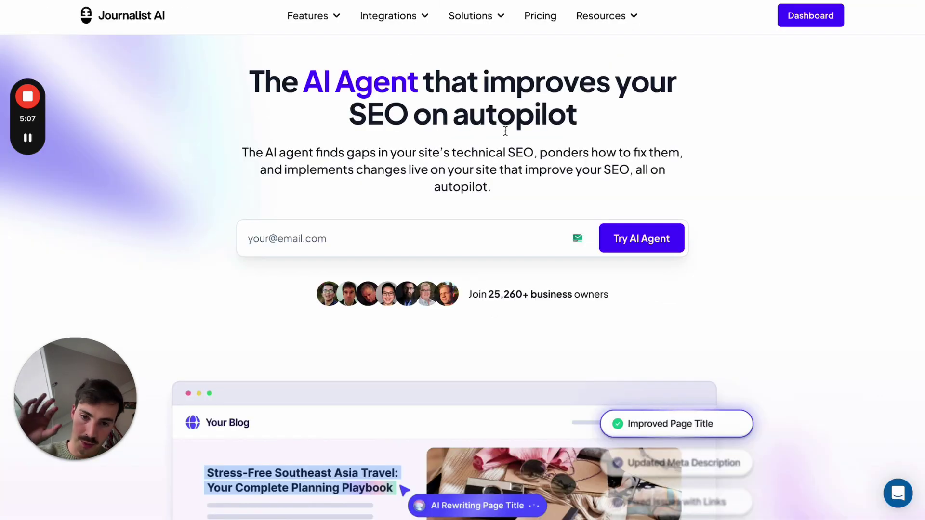
scroll(506, 135, "down", 10)
scroll(506, 135, "down", 6)
scroll(505, 135, "up", 5)
scroll(506, 135, "up", 5)
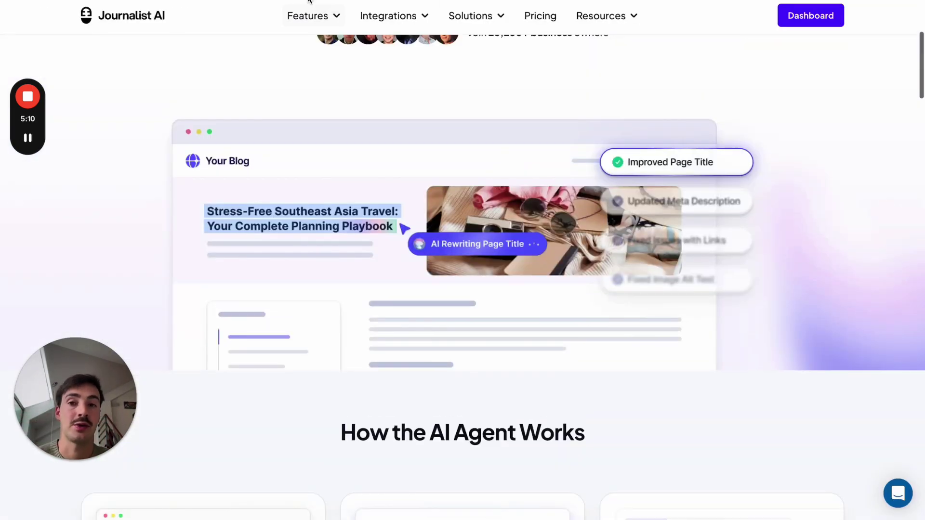
Browse Meta Descriptions, Page Titles and Internal Links on the dashboard, then view the landing page
key("ctrl+shift+Tab")
left_click(264, 89)
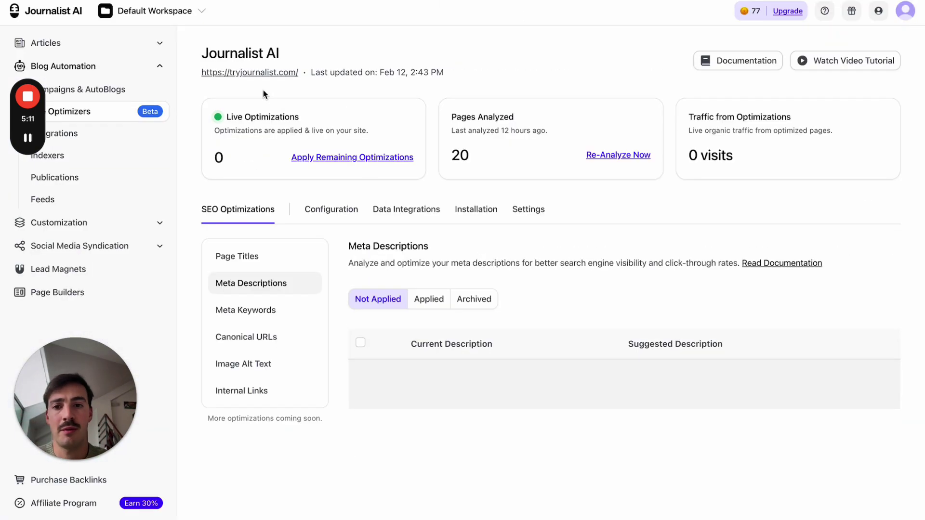
left_click(274, 257)
left_click(256, 391)
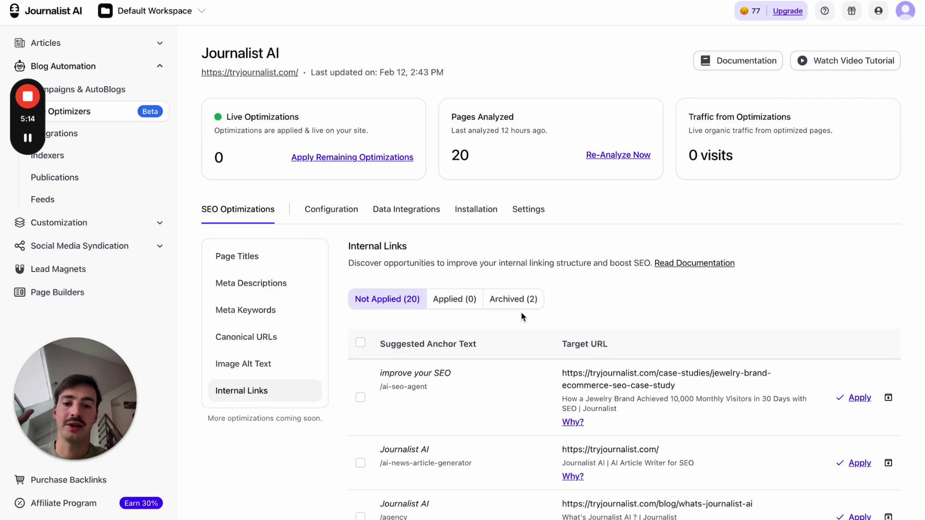
scroll(521, 316, "down", 2)
scroll(521, 316, "down", 1)
scroll(522, 316, "up", 1)
scroll(522, 316, "up", 3)
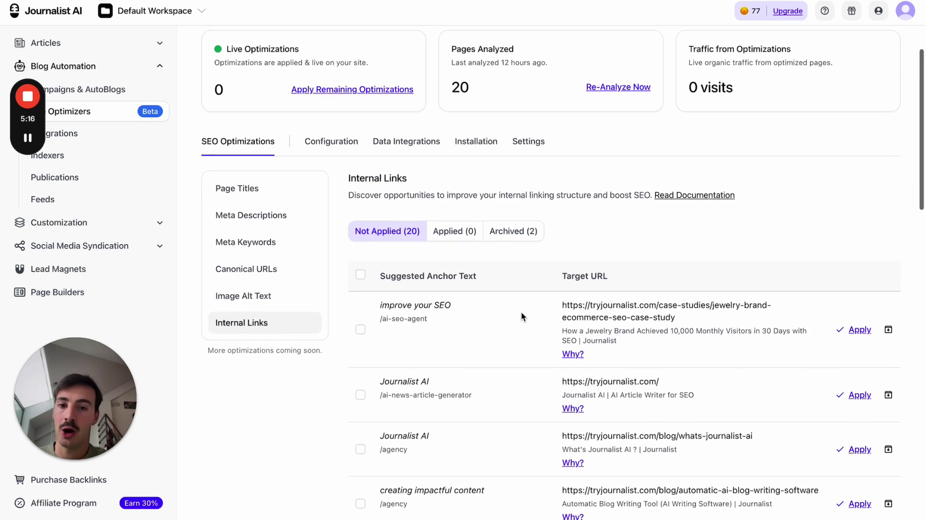
scroll(521, 317, "down", 1)
scroll(522, 317, "down", 1)
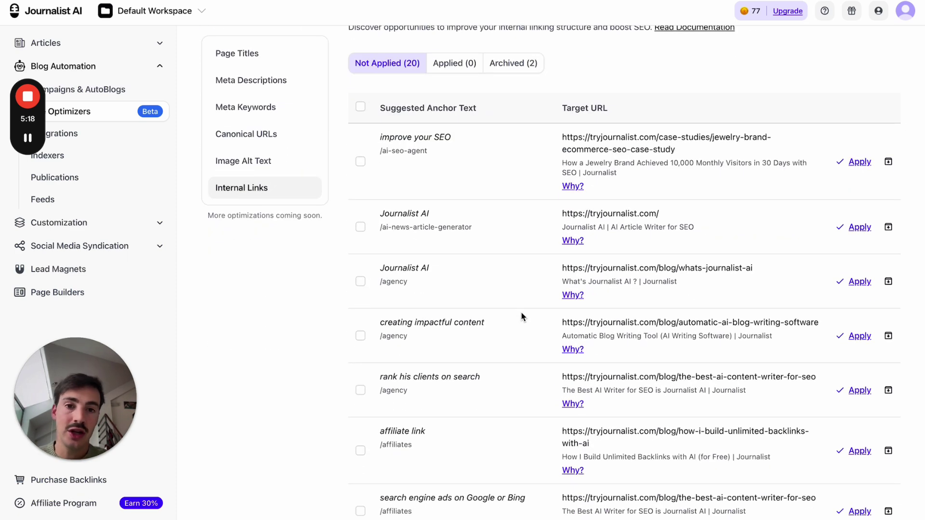
key("ctrl+Tab")
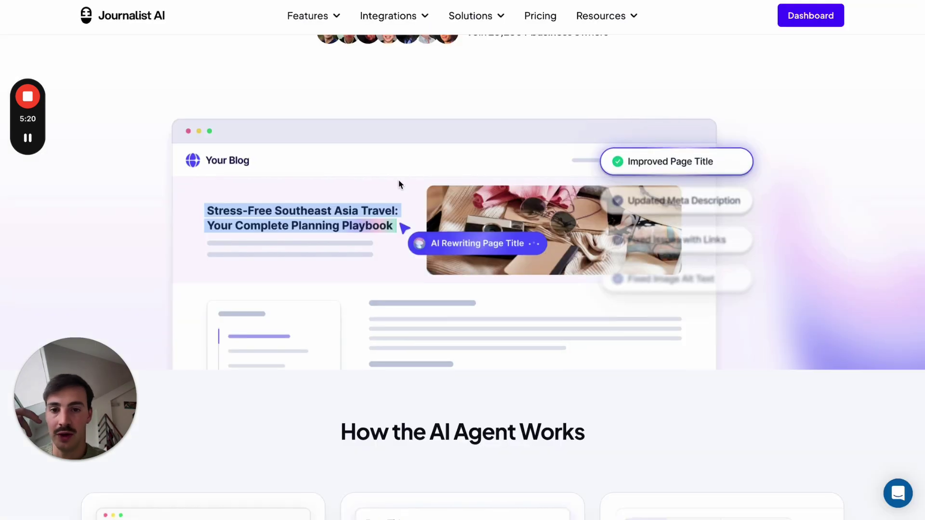
scroll(399, 181, "down", 5)
scroll(399, 181, "down", 3)
scroll(436, 222, "up", 1)
scroll(435, 222, "down", 5)
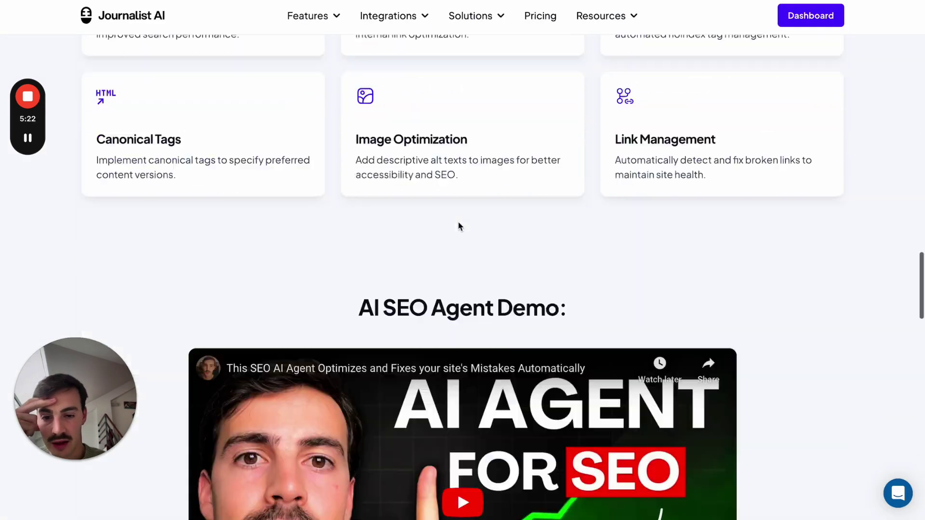
scroll(458, 224, "down", 5)
scroll(300, 308, "down", 5)
scroll(314, 374, "down", 3)
scroll(314, 373, "up", 5)
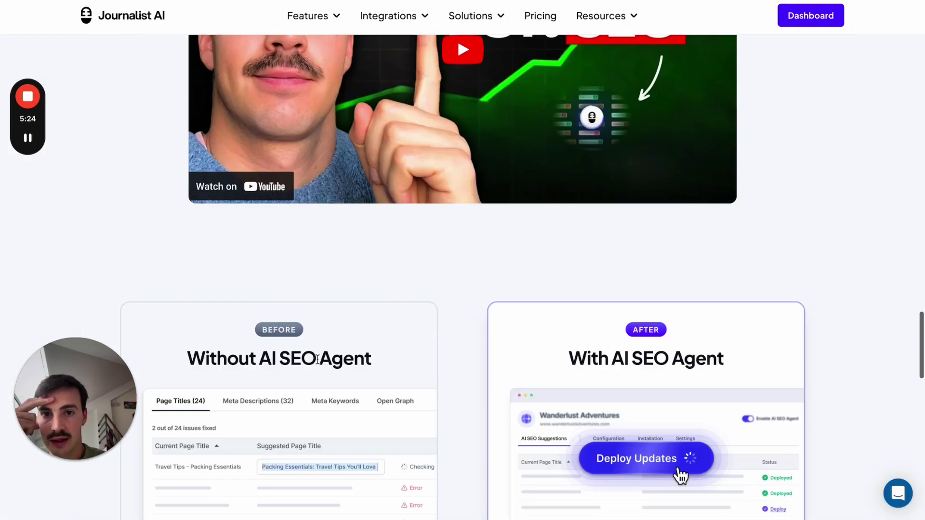
scroll(295, 75, "up", 7)
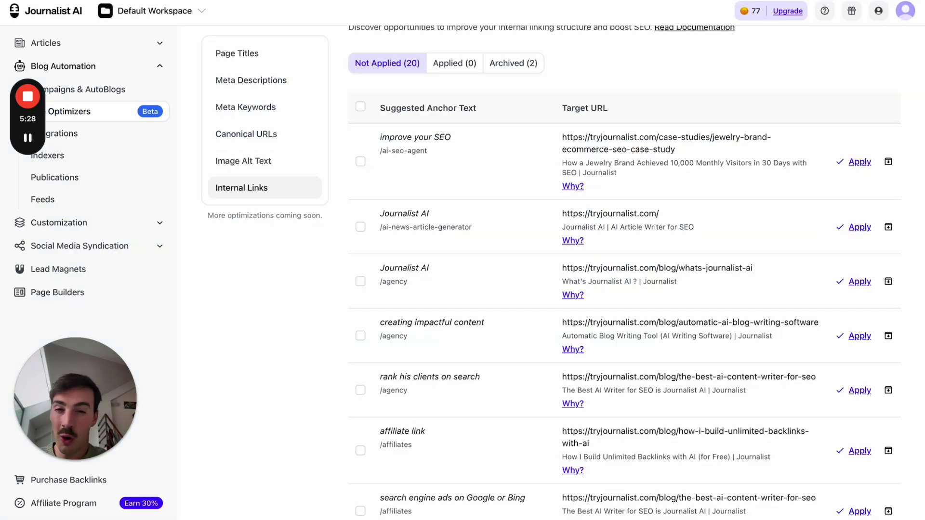
scroll(608, 160, "down", 1)
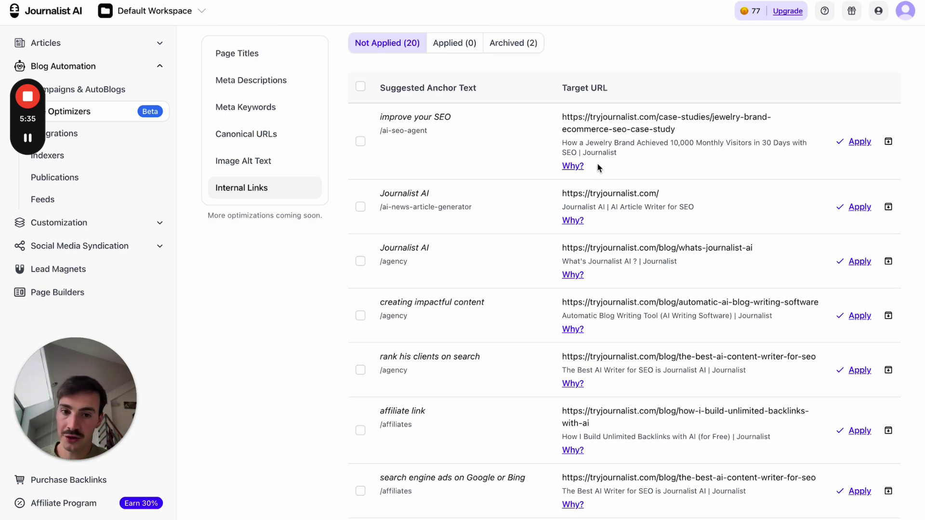
left_click(580, 168)
left_click(580, 168)
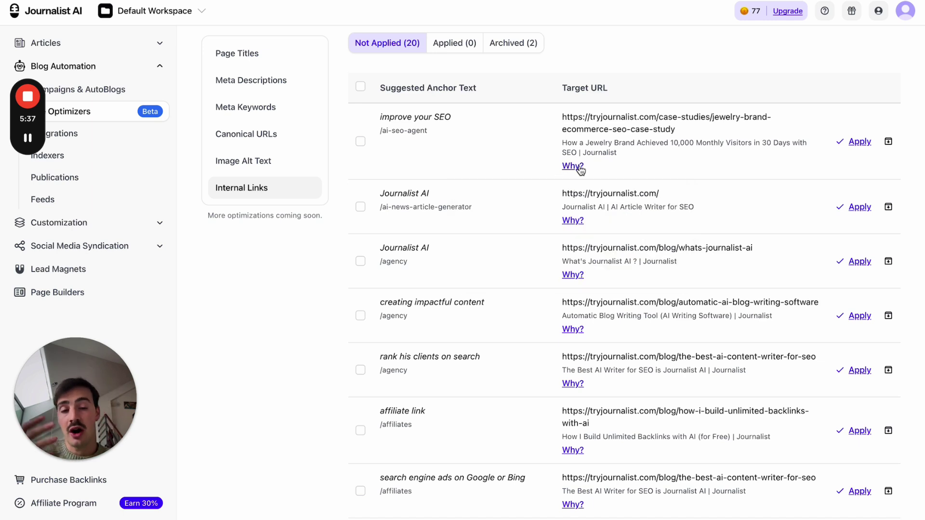